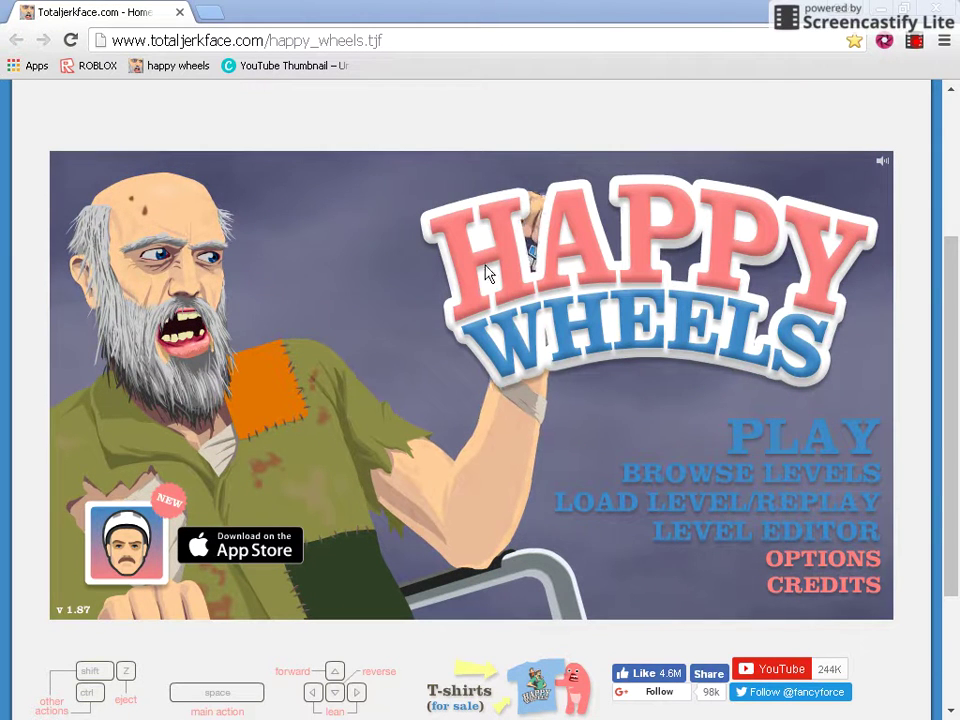
- Find YOUTUBE VS FACEBOOK by Jelys among the browsed levels and launch it
left_click(792, 468)
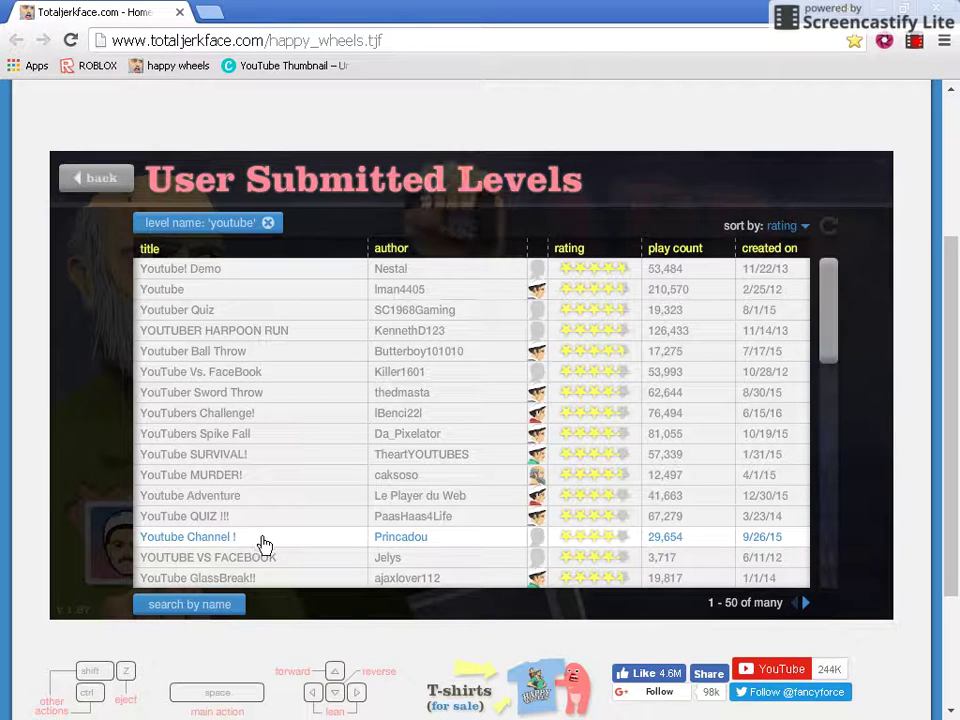
left_click(281, 569)
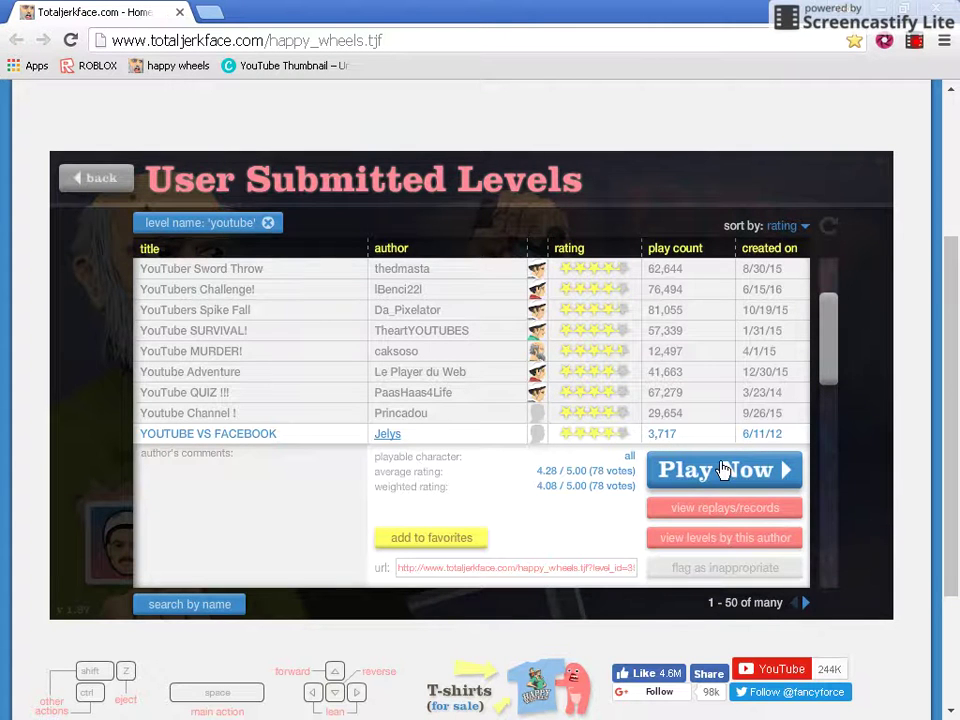
left_click(724, 470)
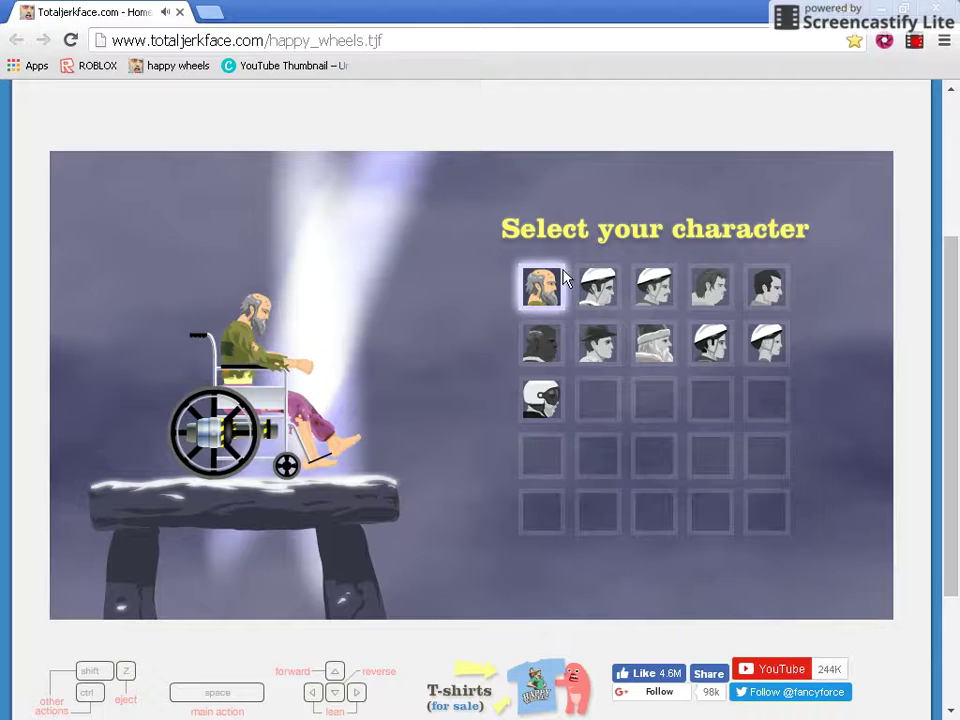
- As the Segway rider, win riding right, then restart and win riding left
left_click(613, 296)
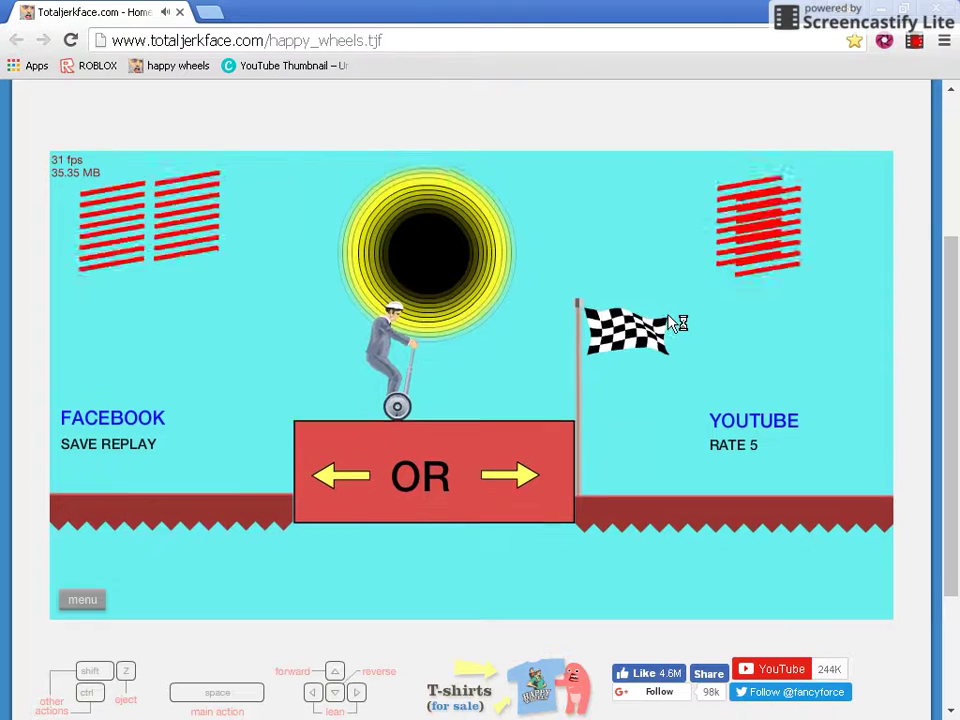
key("Up")
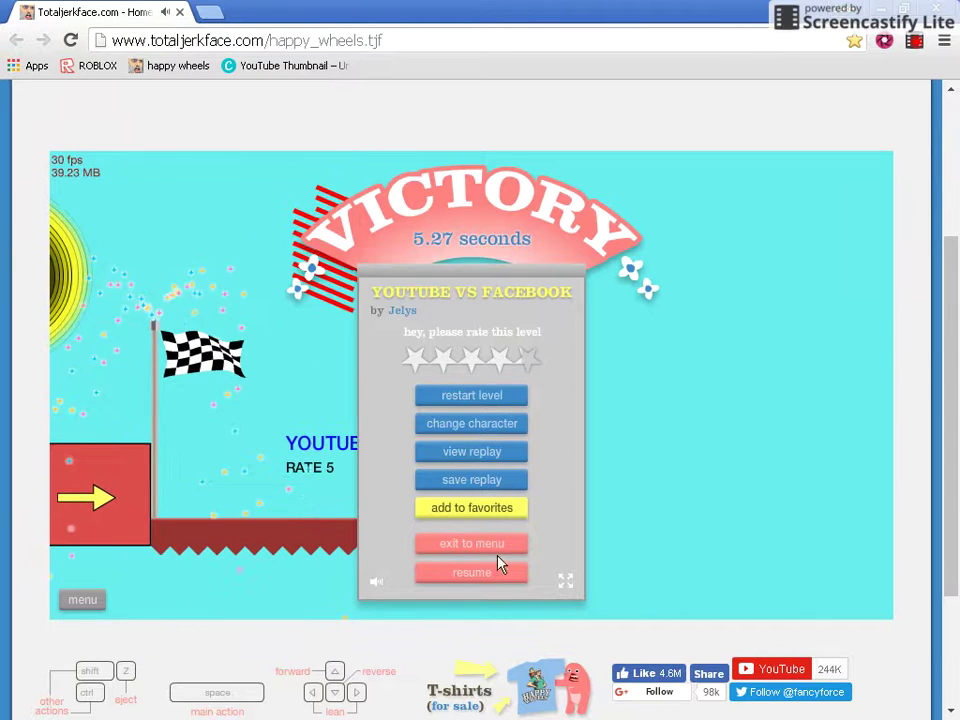
left_click(490, 396)
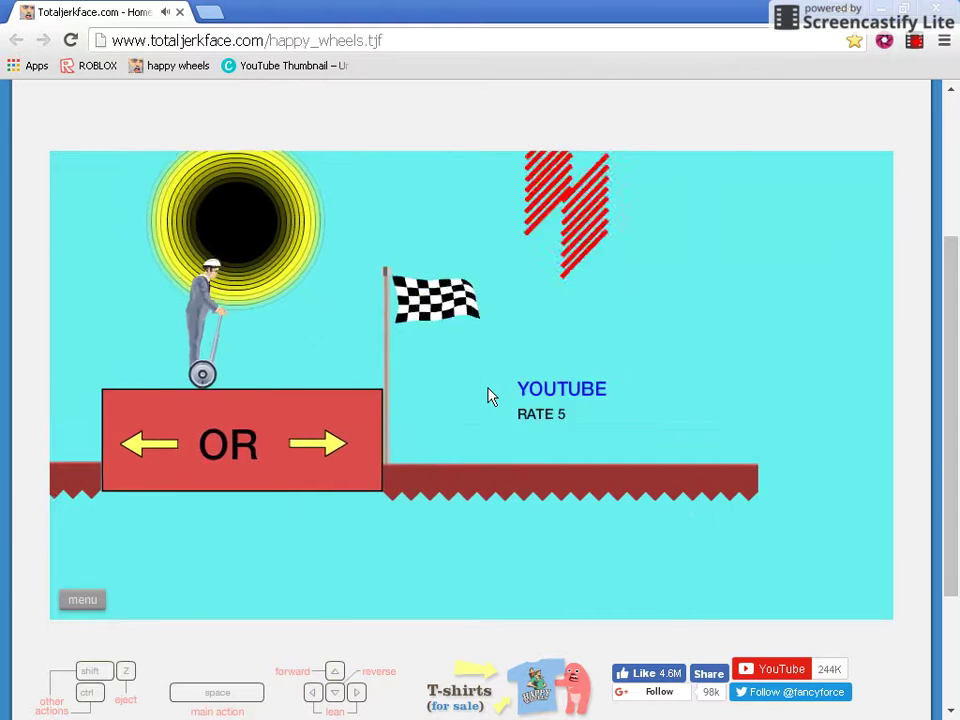
key("Down")
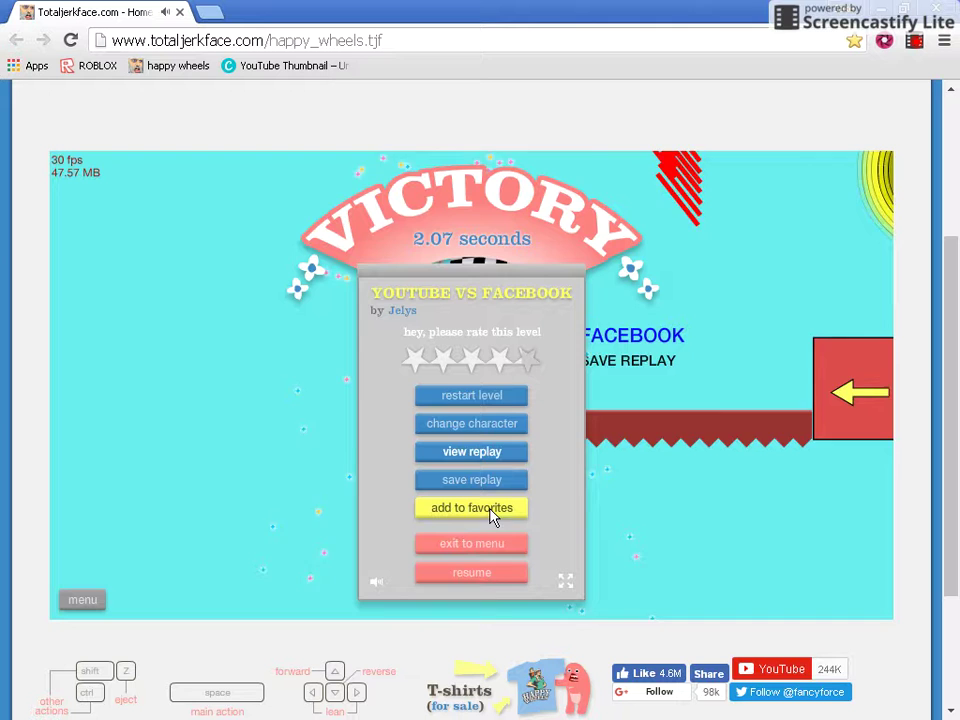
- Leave the level, play YouTuber Sword Throw by thedmasta, then quit to the list
left_click(461, 544)
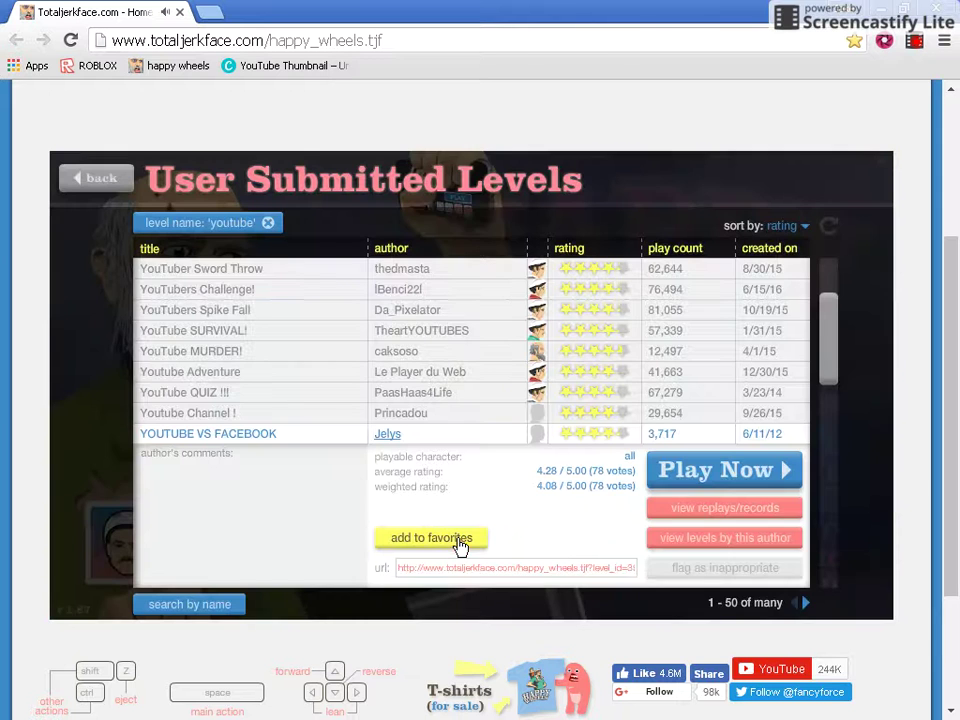
scroll(264, 377, "up", 2)
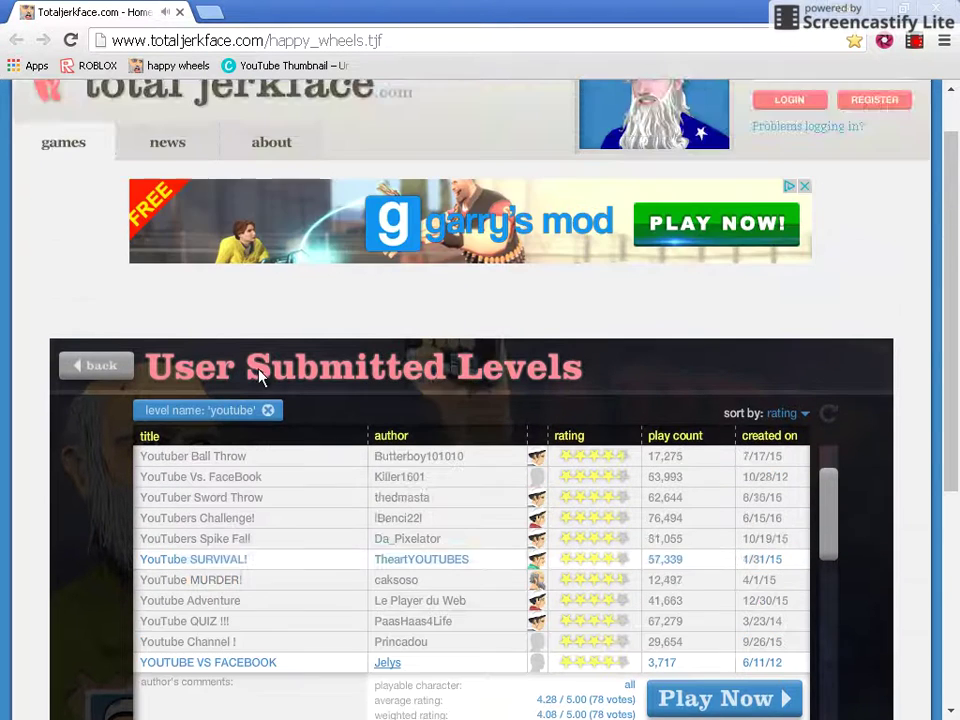
scroll(258, 375, "down", 3)
scroll(107, 350, "up", 2)
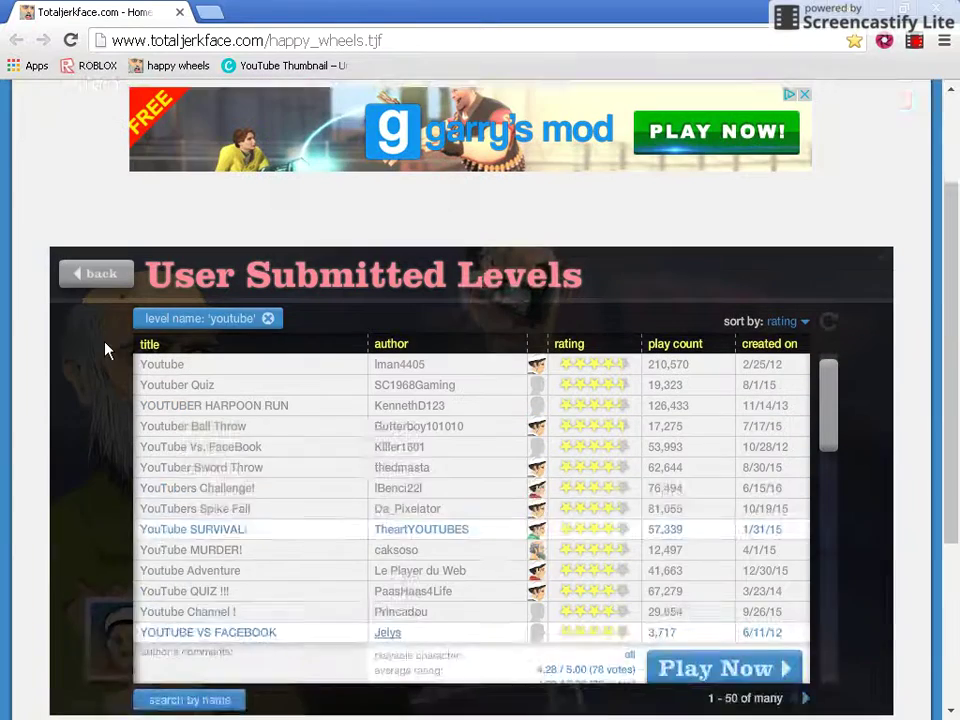
scroll(100, 400, "up", 1)
scroll(100, 437, "down", 3)
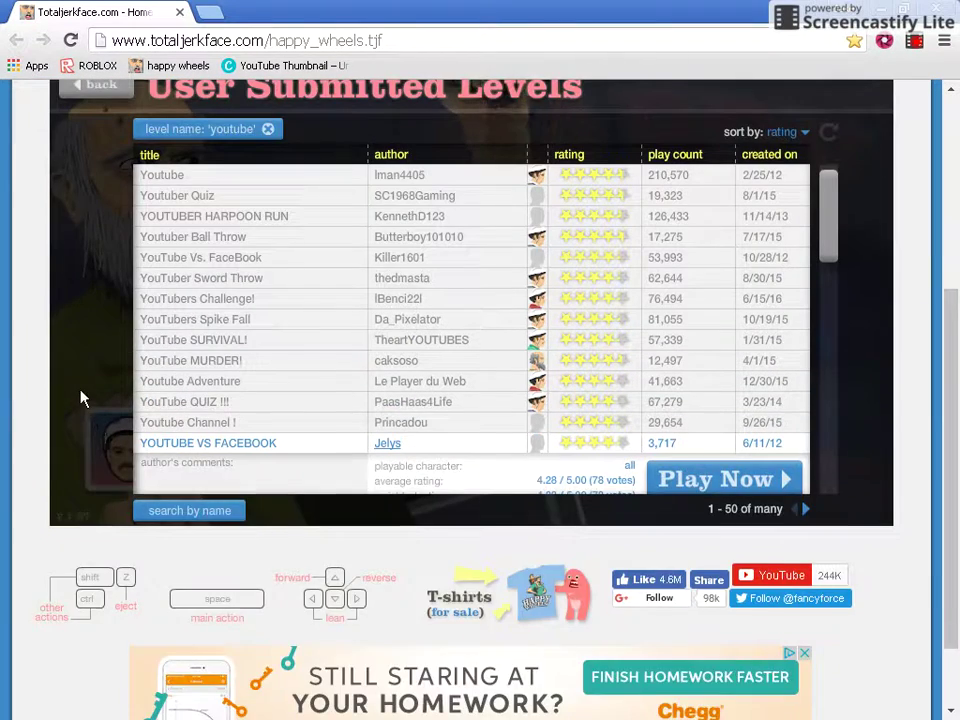
scroll(85, 400, "up", 1)
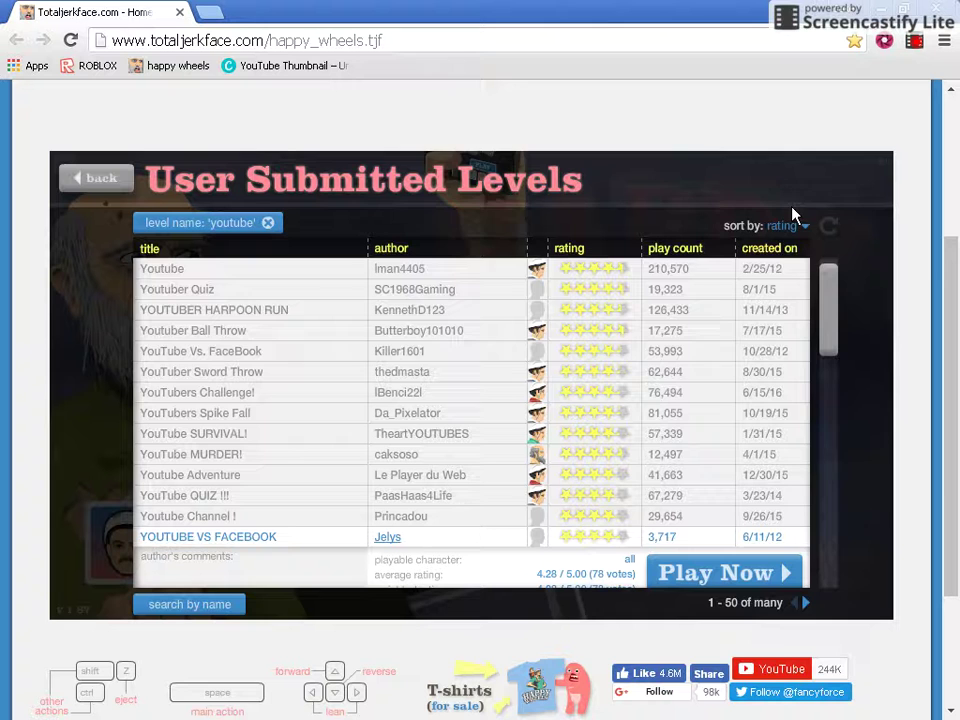
left_click(248, 372)
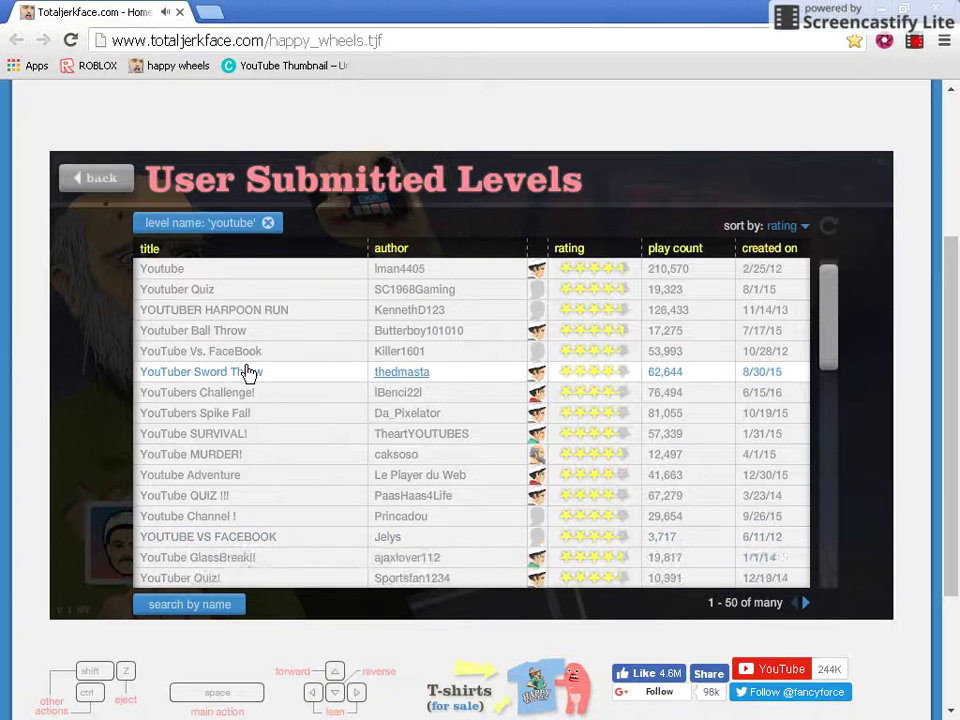
left_click(704, 411)
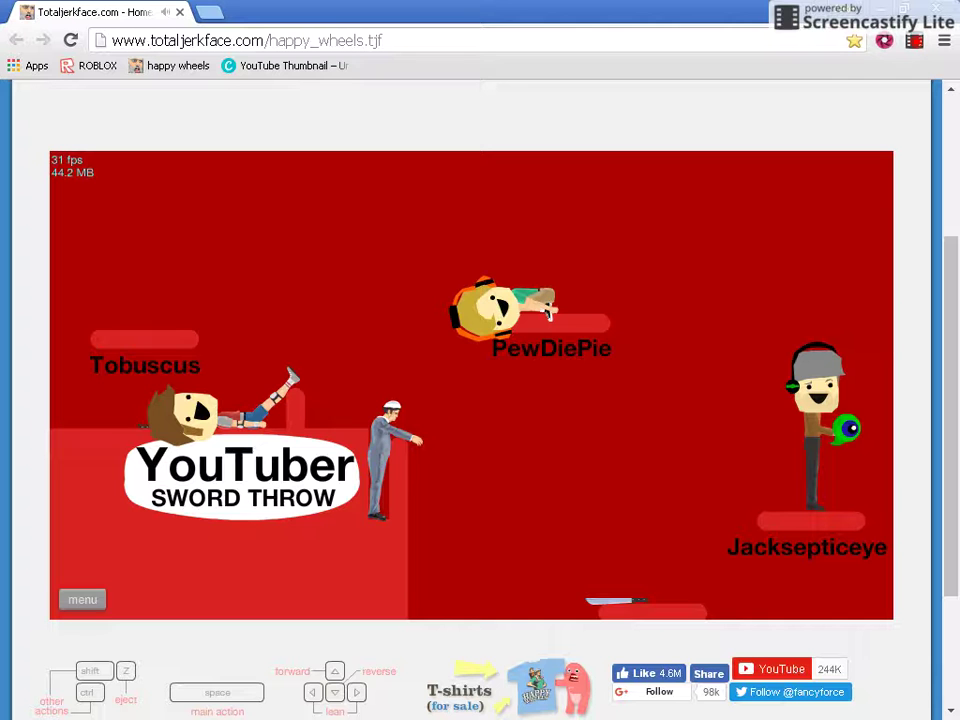
left_click(101, 600)
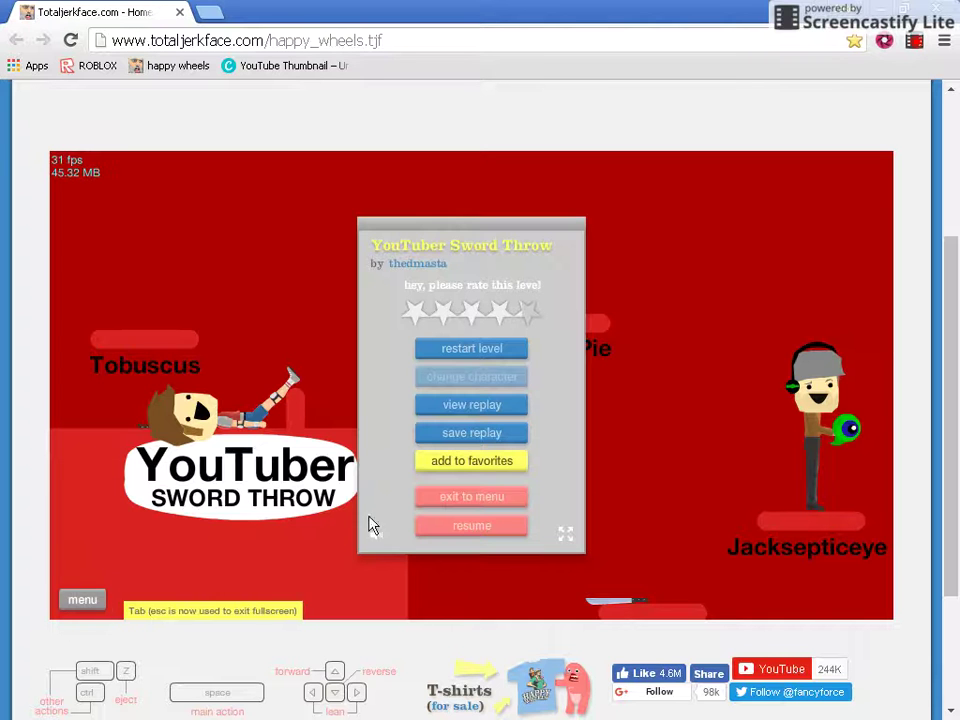
left_click(500, 496)
- Replace the youtube filter with a 'ball throw' name search and launch Ball Throw TRIS
left_click(803, 225)
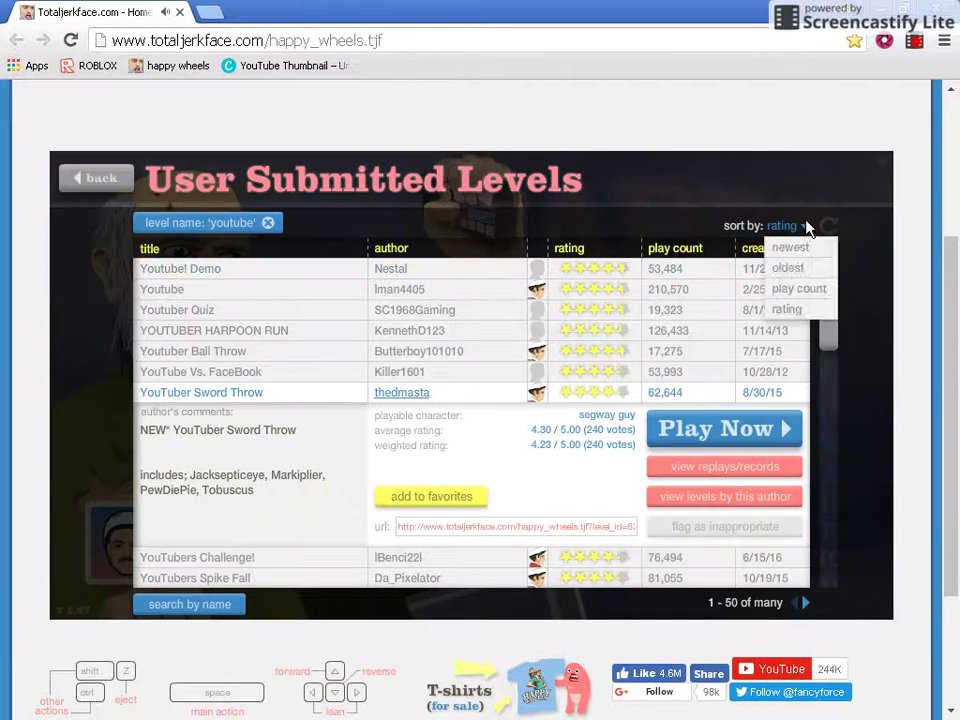
left_click(267, 222)
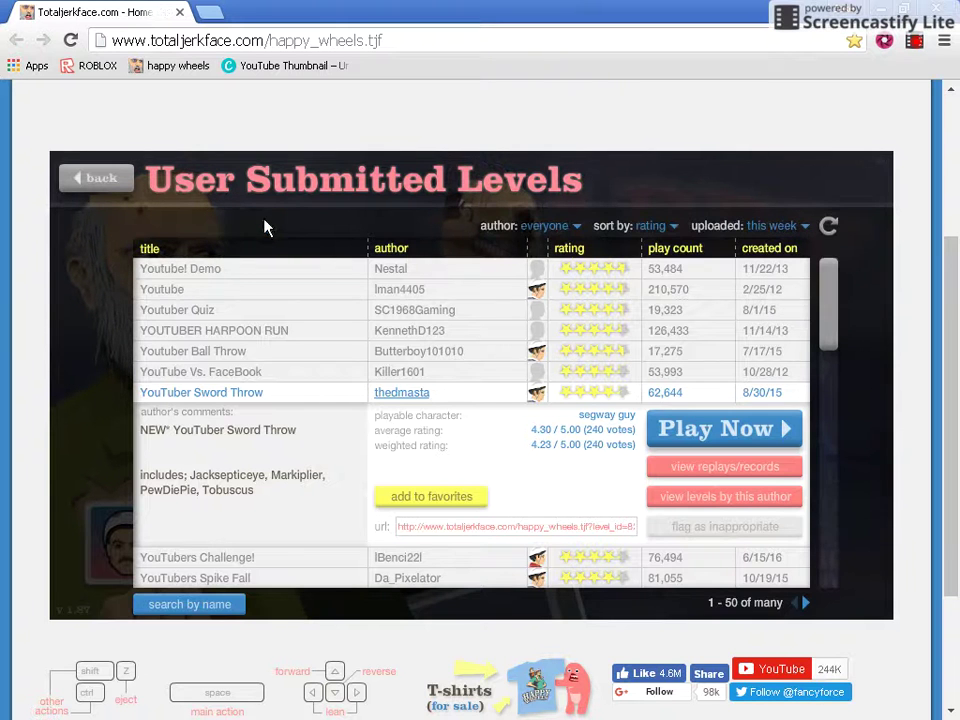
left_click(212, 604)
type("ball throw")
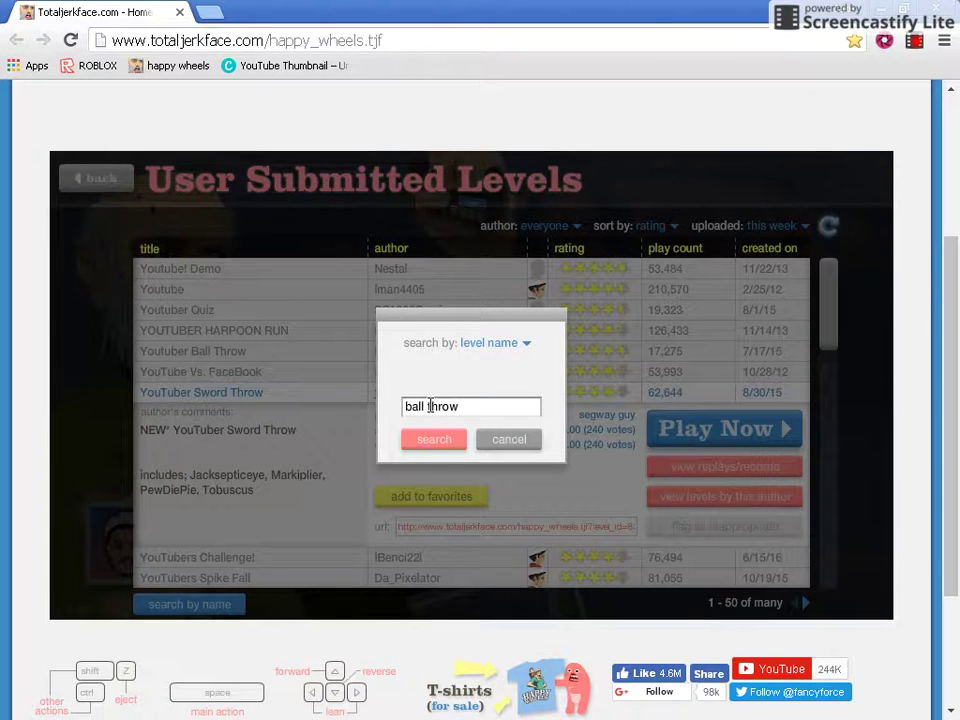
key("Return")
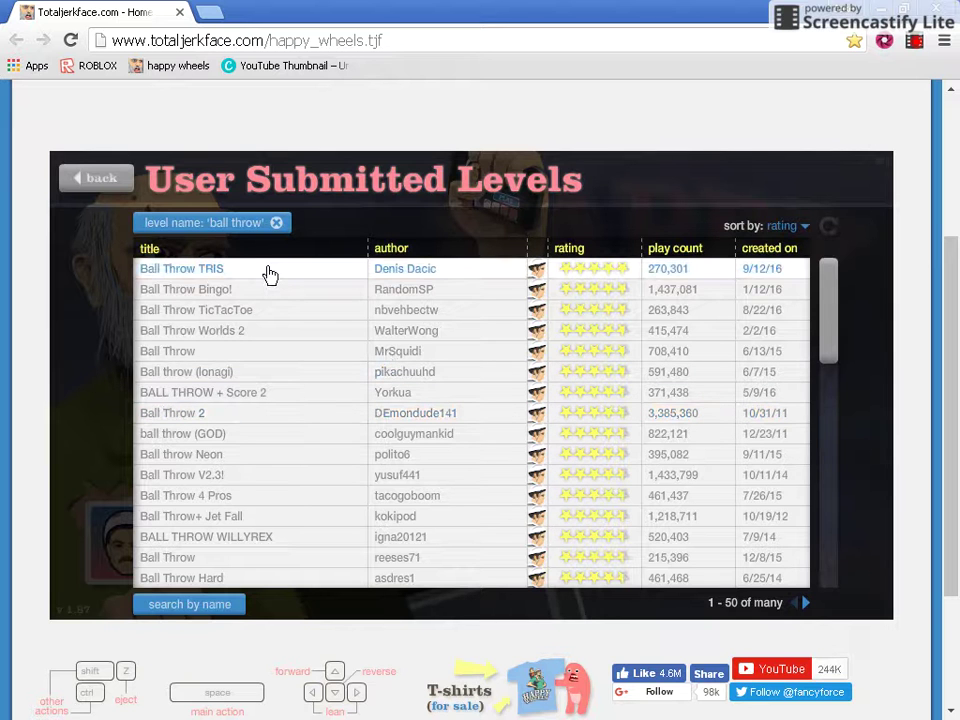
left_click(267, 275)
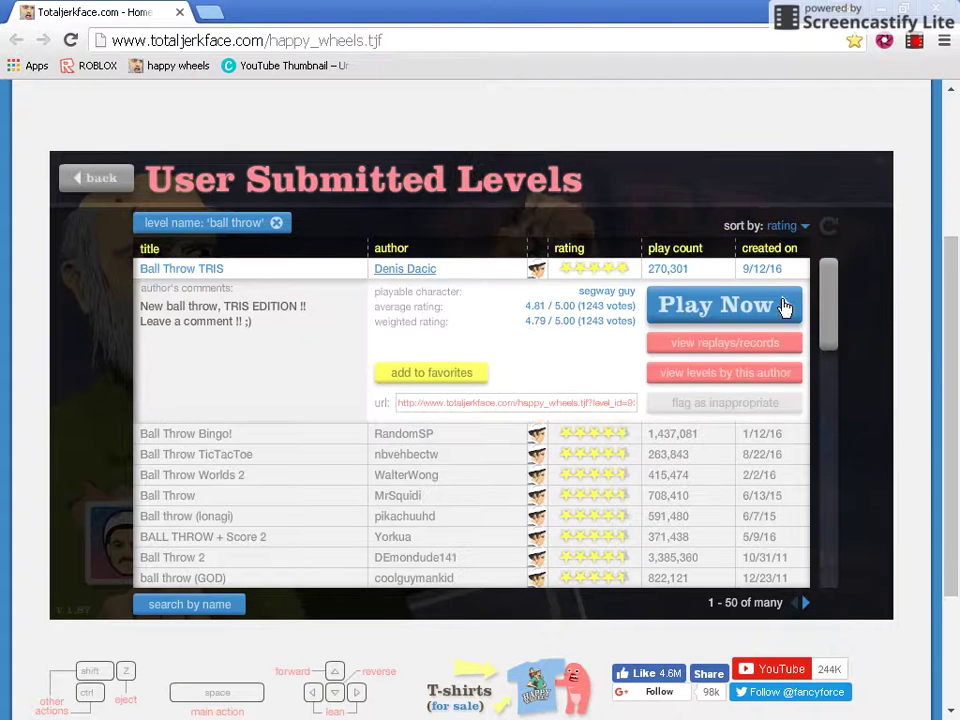
left_click(747, 303)
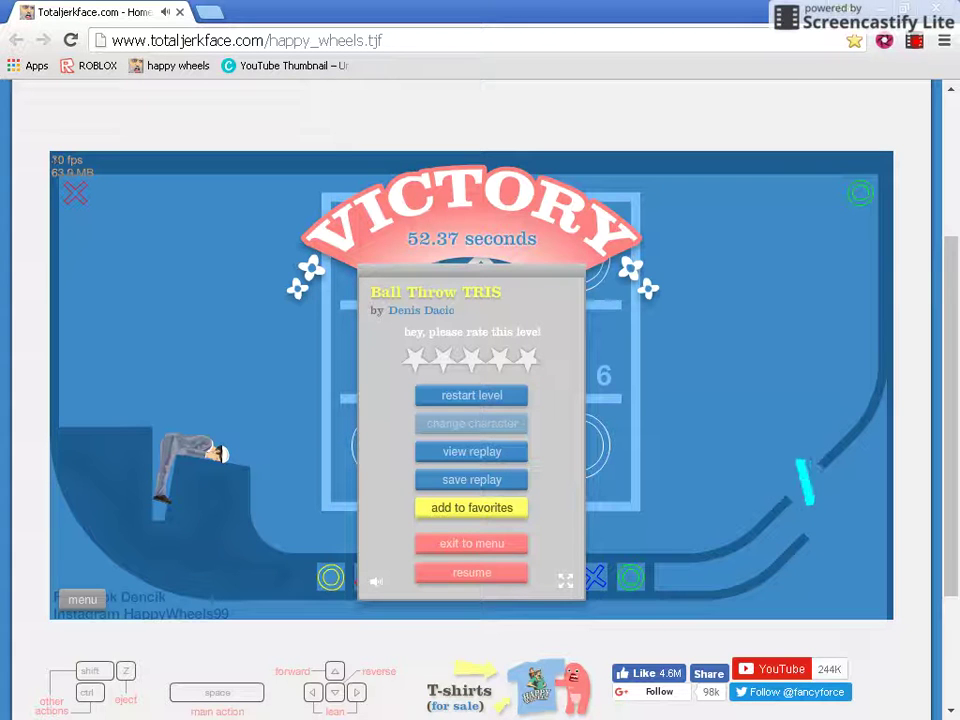
- Rate Ball Throw TRIS five stars and dismiss the login-required notice
left_click(530, 360)
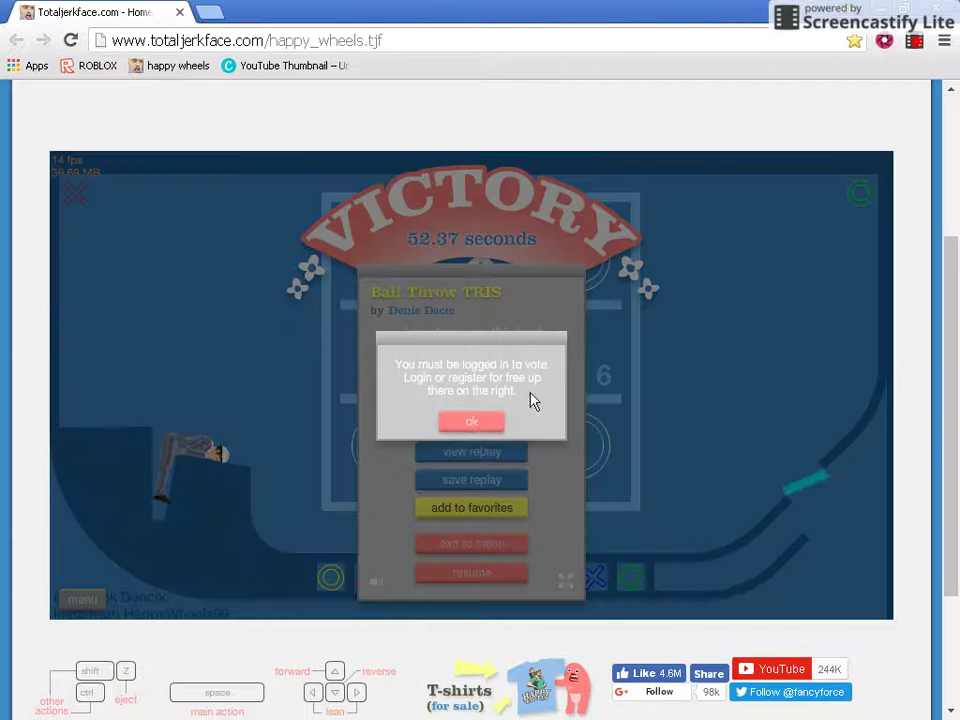
left_click(478, 421)
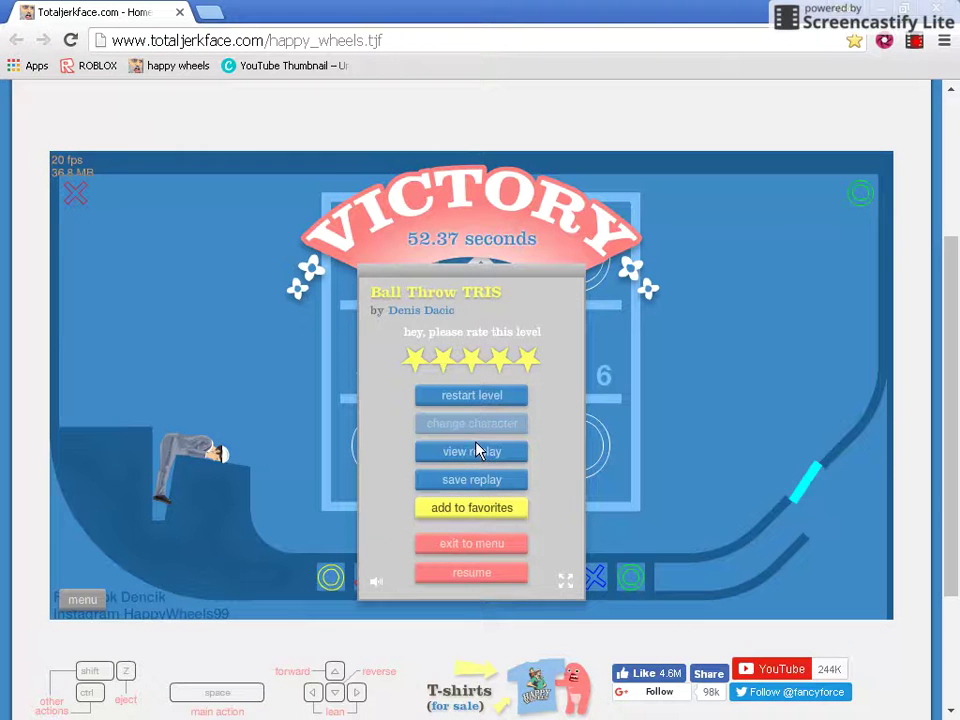
- Play Ball Throw Bingo! by RandomSP, pausing and resuming once, then quit to the list
left_click(491, 545)
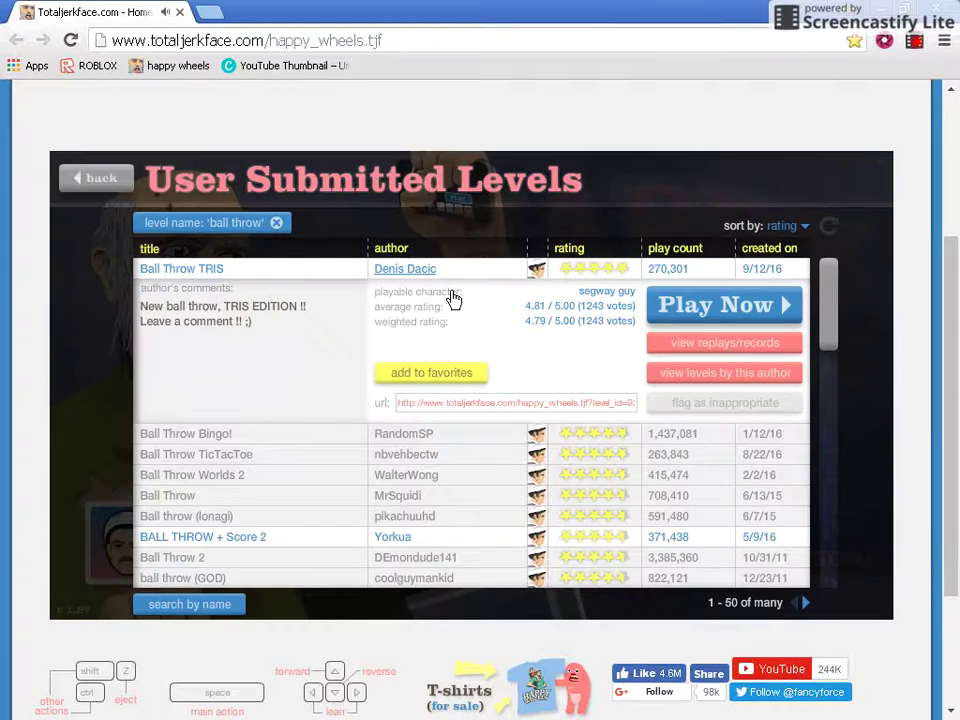
left_click(238, 436)
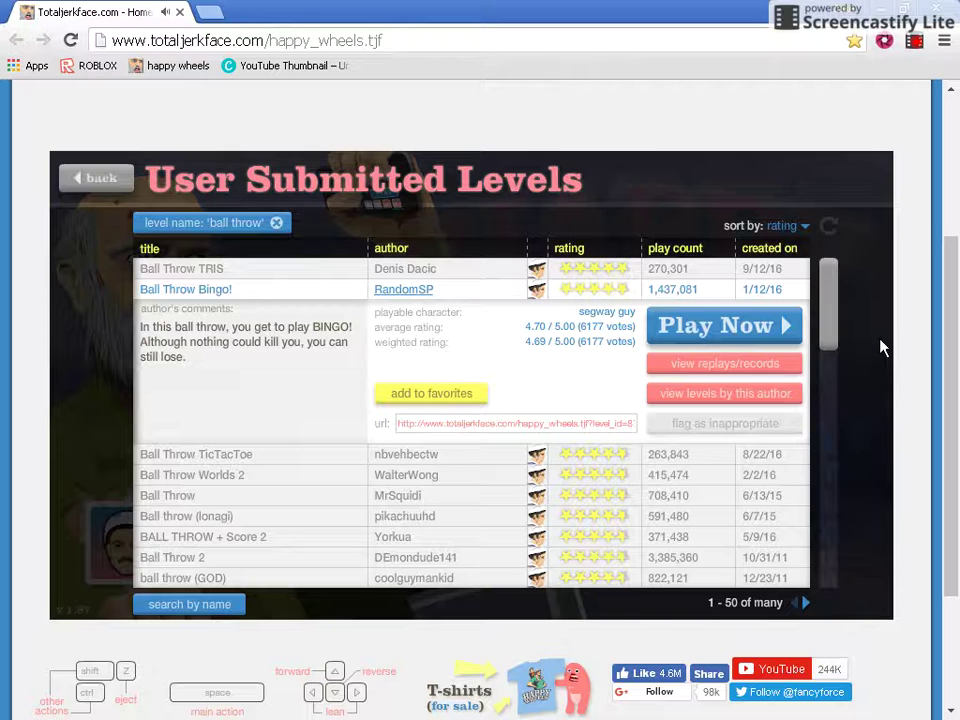
left_click(729, 347)
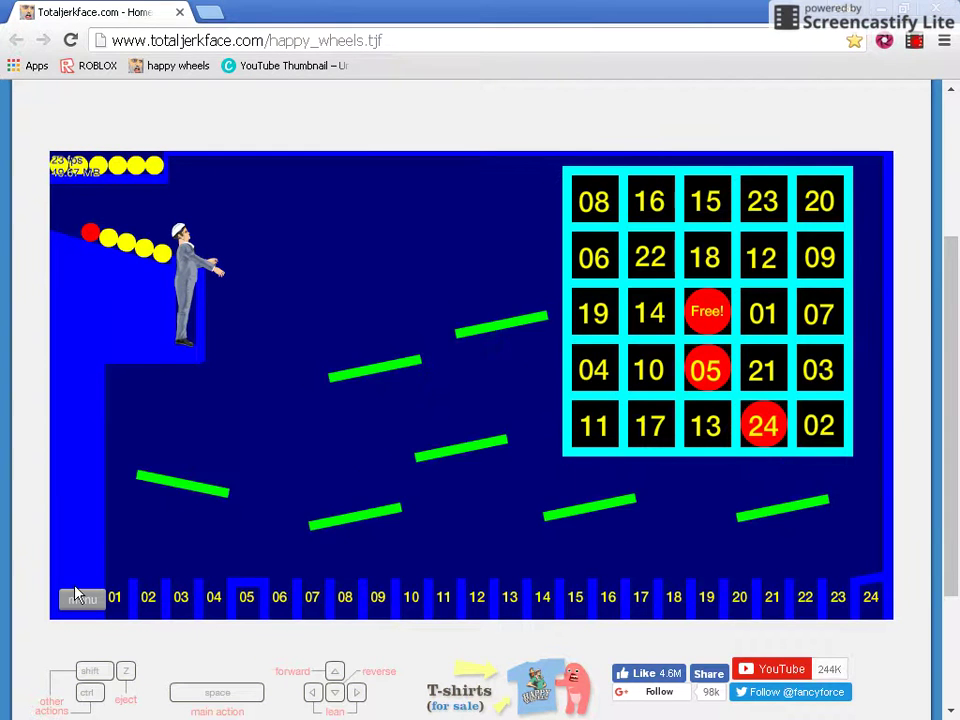
left_click(87, 597)
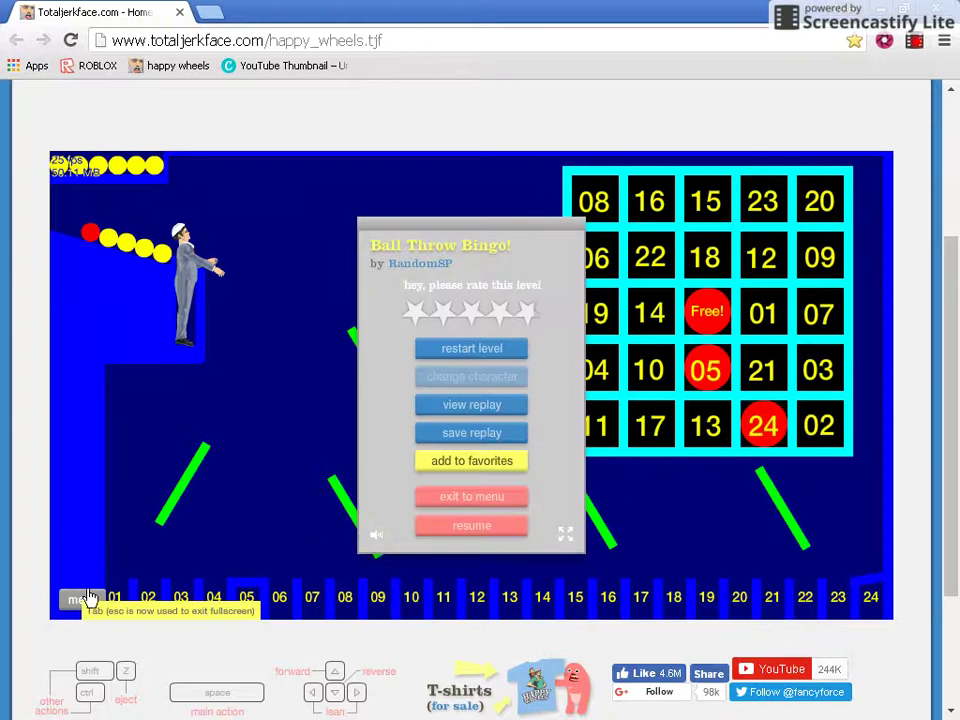
left_click(87, 597)
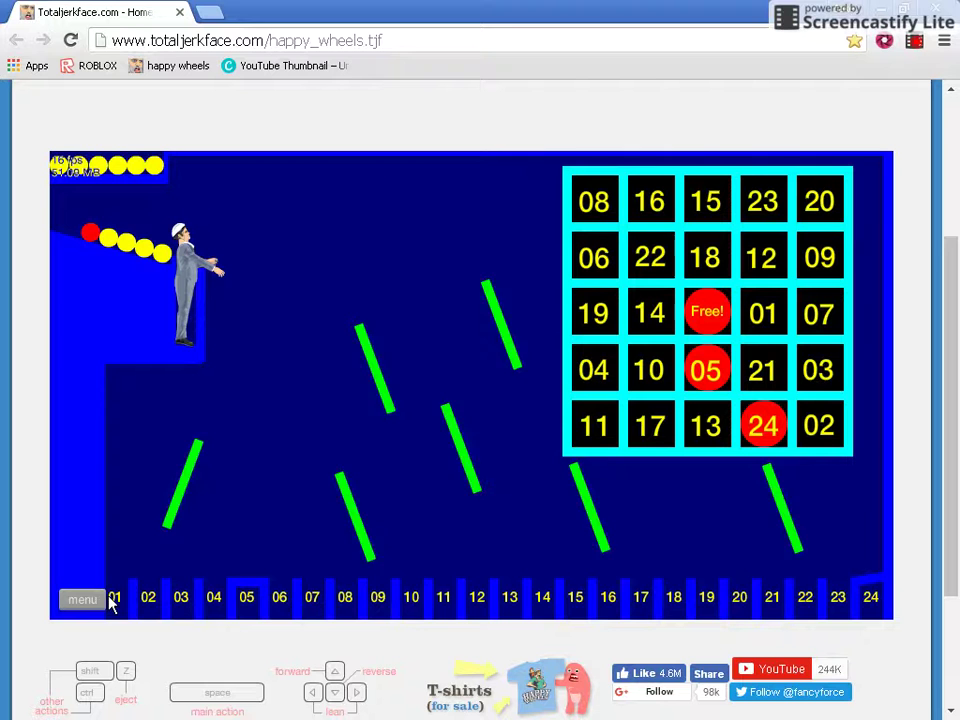
left_click(75, 596)
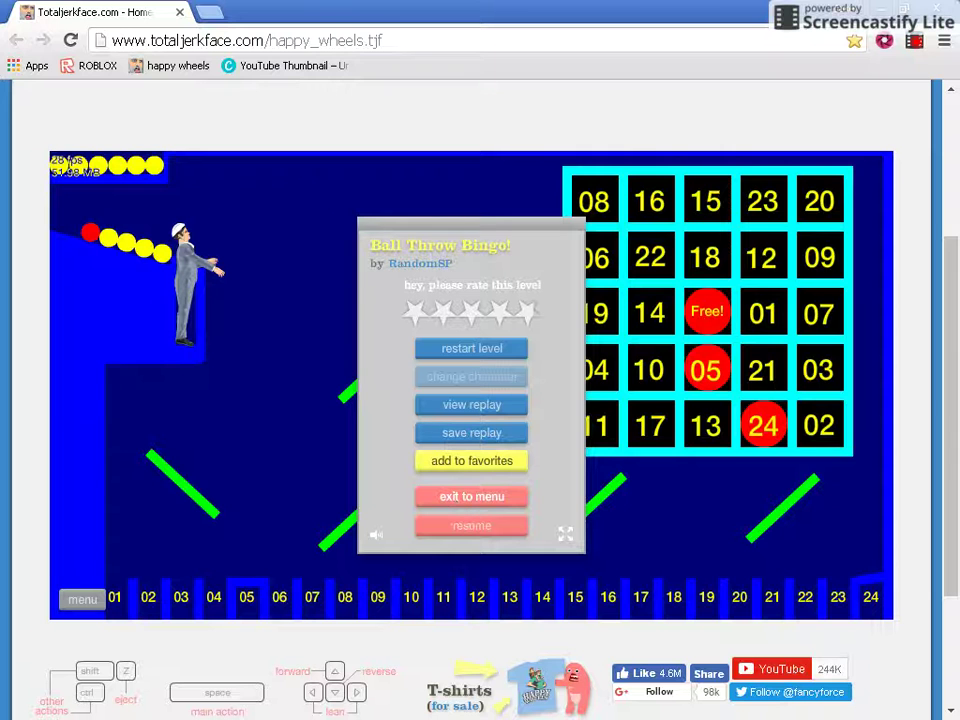
left_click(422, 408)
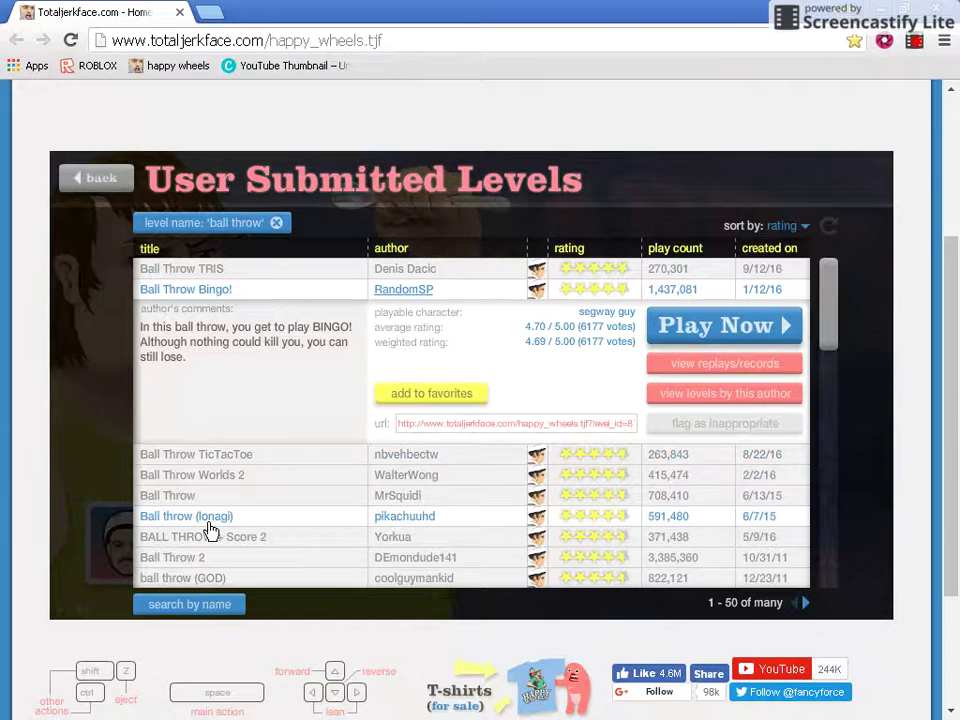
scroll(253, 562, "down", 1)
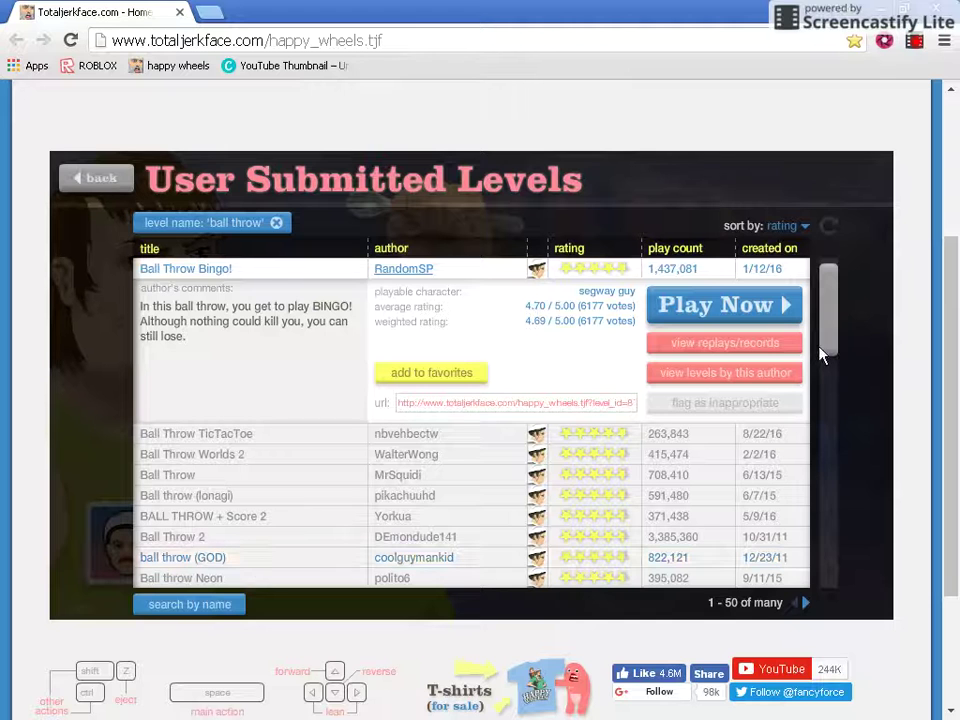
left_click_drag(830, 327, 831, 328)
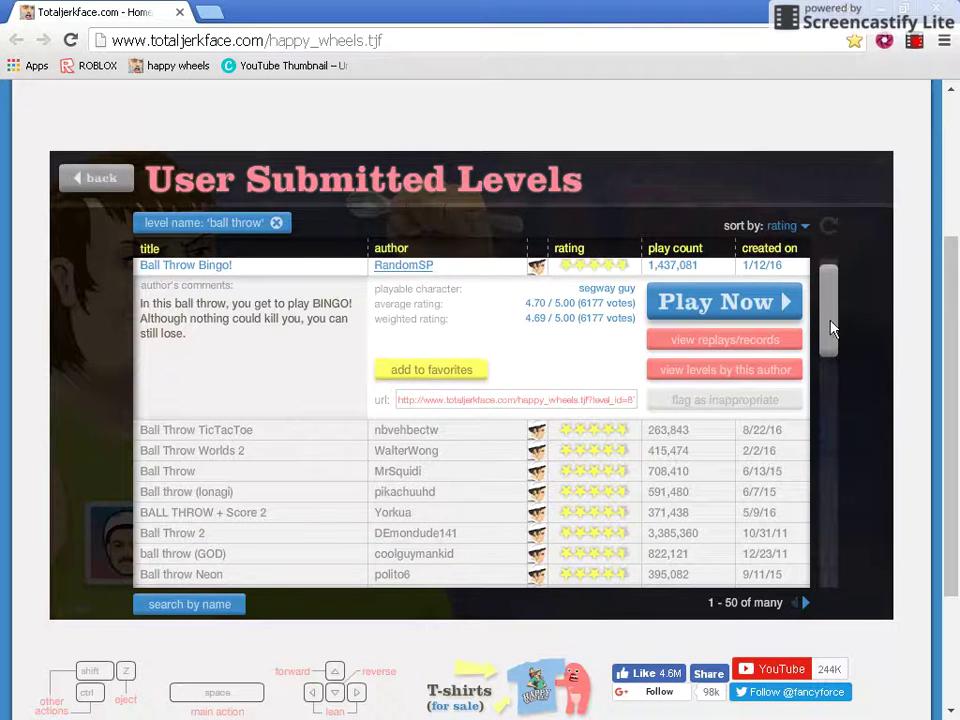
scroll(296, 223, "down", 5)
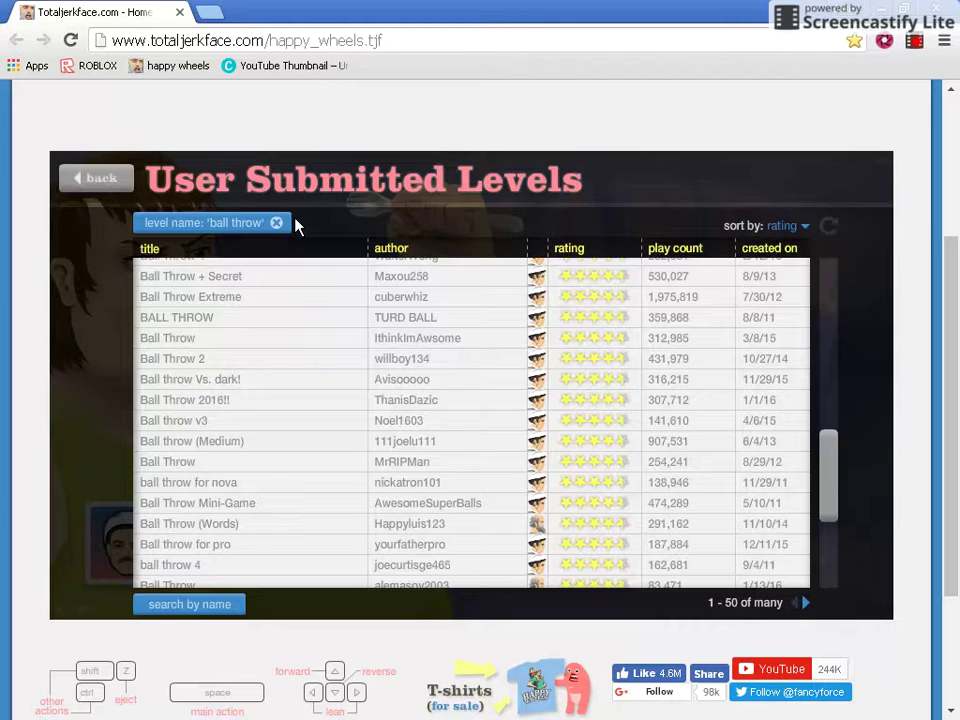
scroll(285, 227, "up", 6)
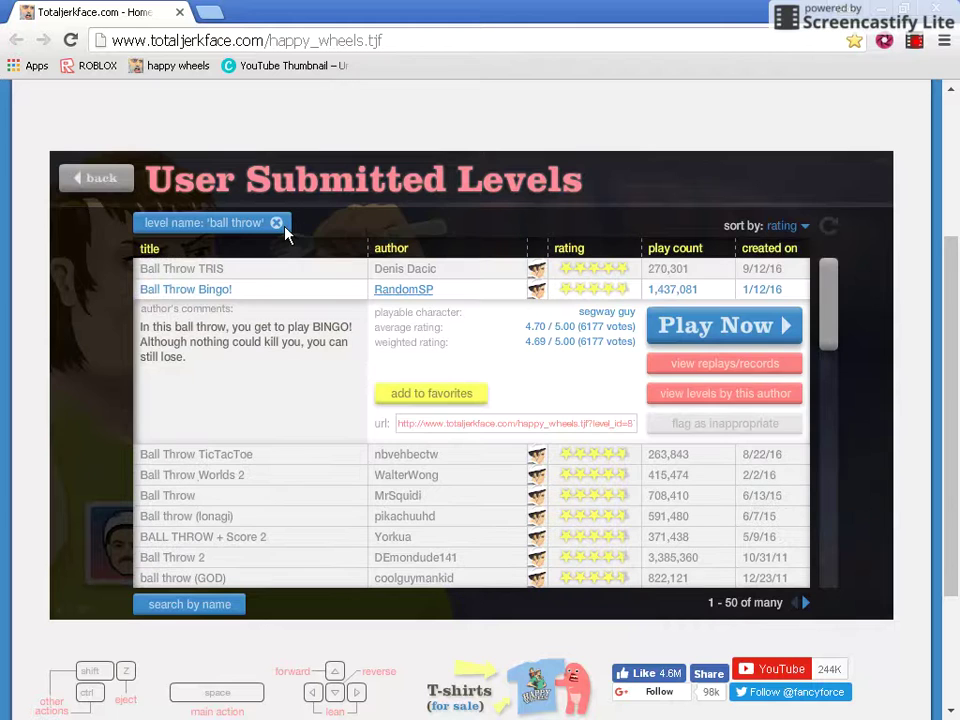
- Open and cancel a new name search, then view the upload-period options
left_click(183, 605)
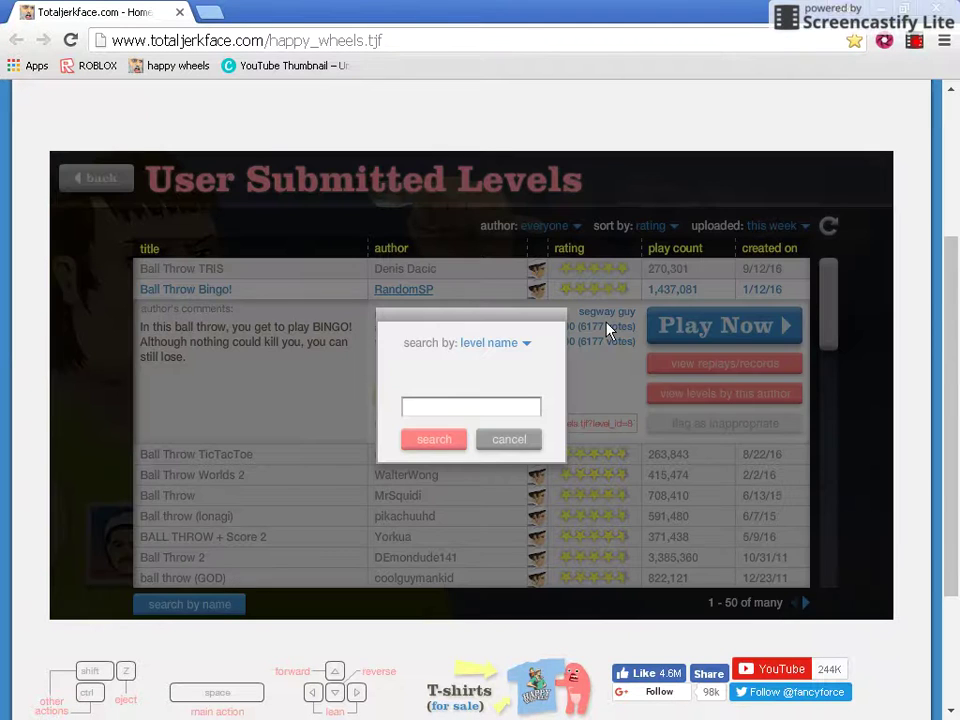
left_click(455, 404)
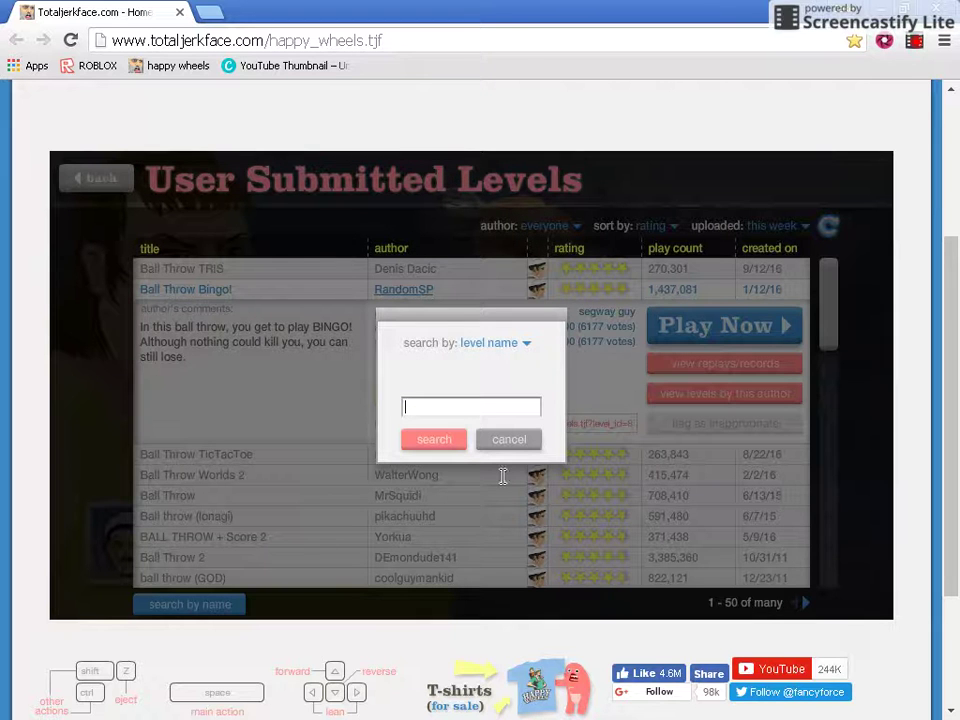
left_click(521, 355)
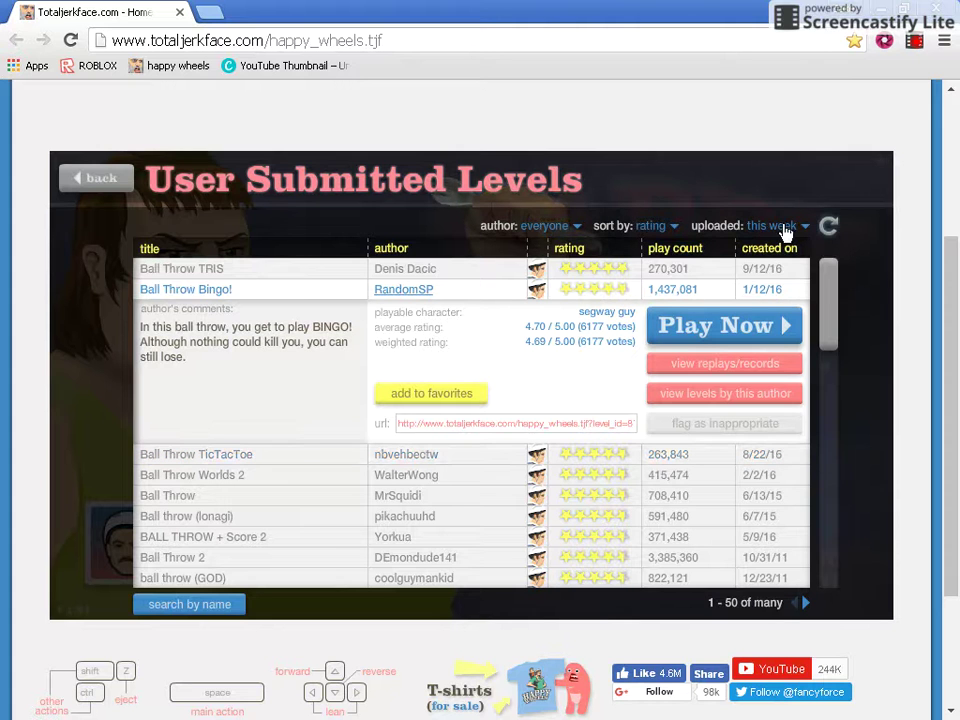
left_click(789, 228)
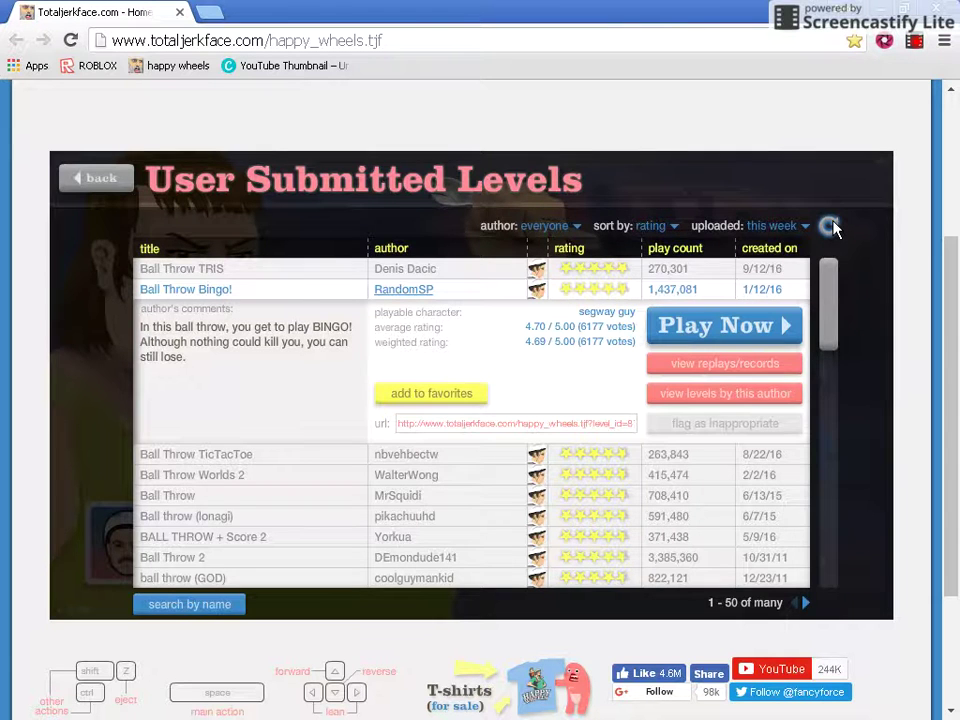
left_click(831, 227)
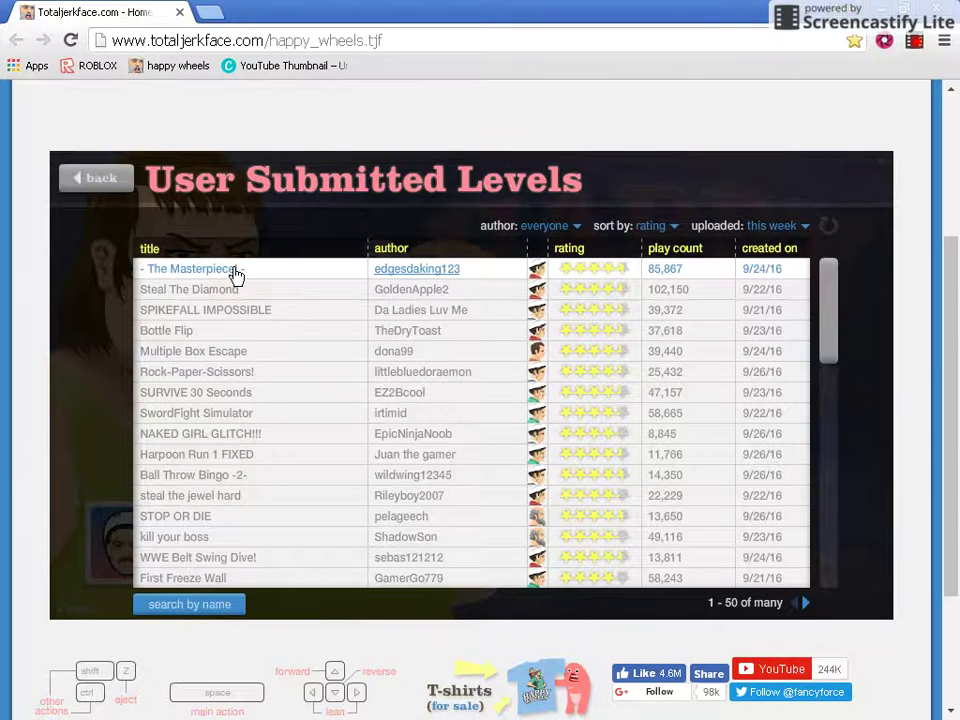
left_click(236, 274)
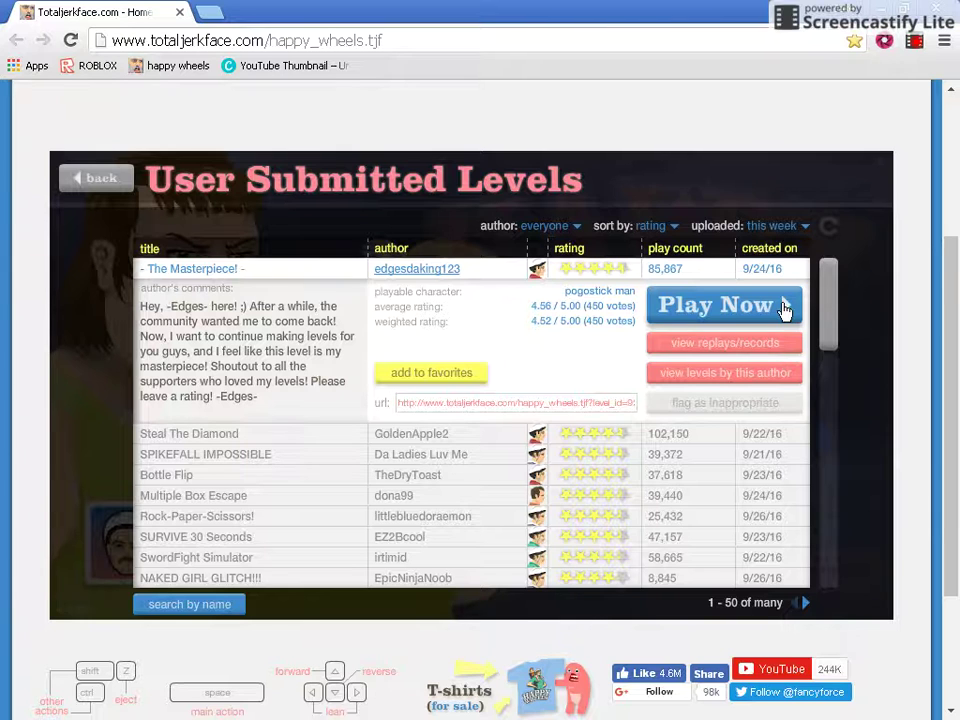
left_click(782, 310)
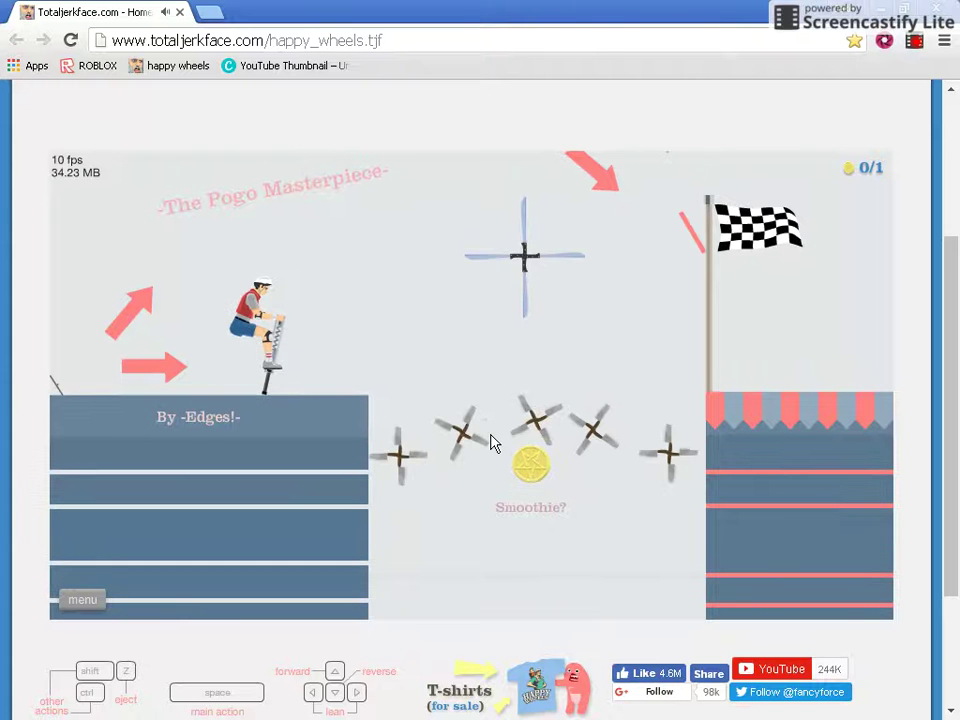
- Rock the pogo rider back and forth, then pause and exit to the level list
key("Left")
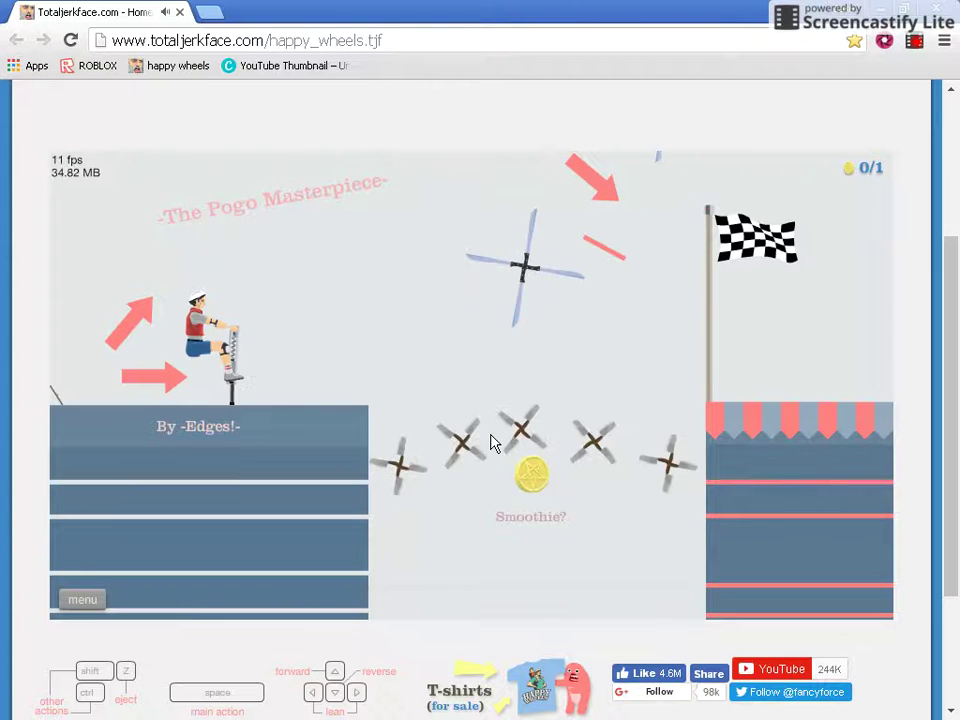
key("Right")
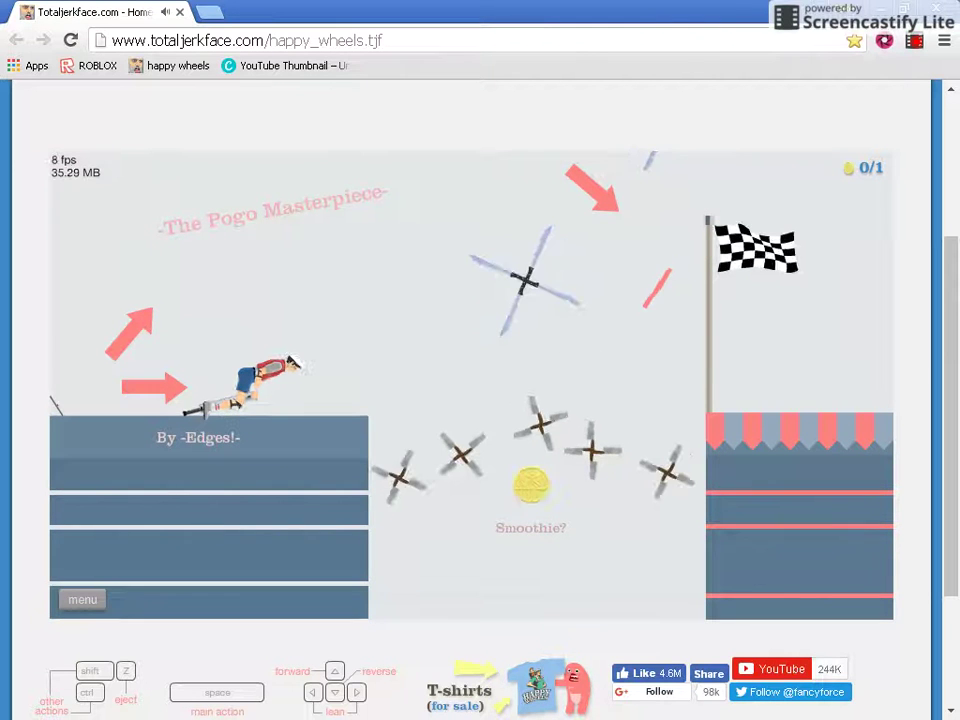
key("Left")
key("Left")
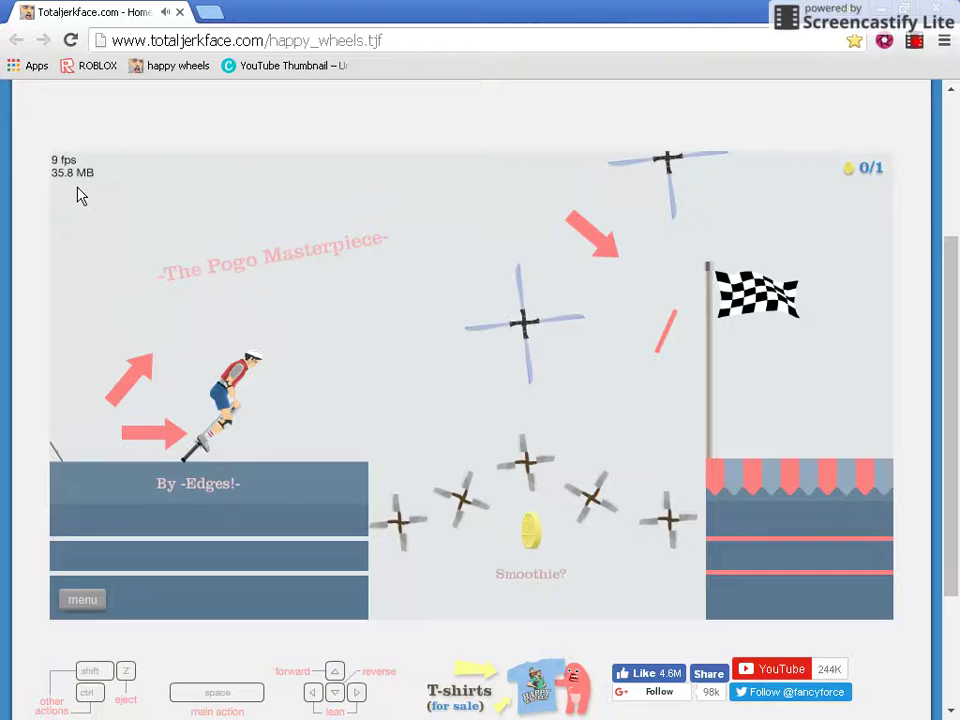
key("Escape")
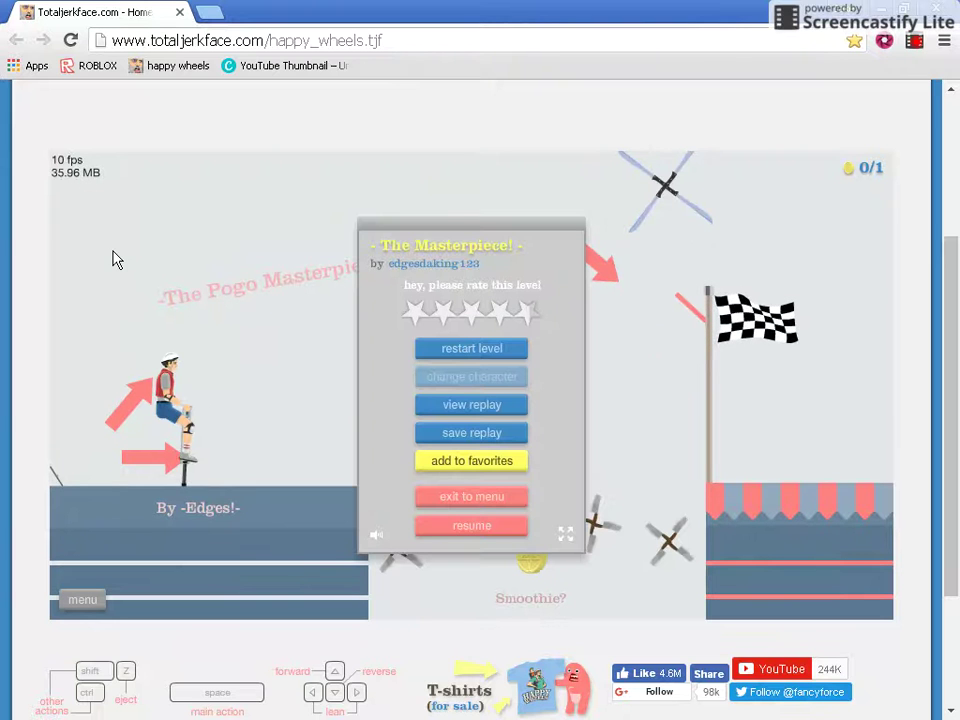
left_click(469, 459)
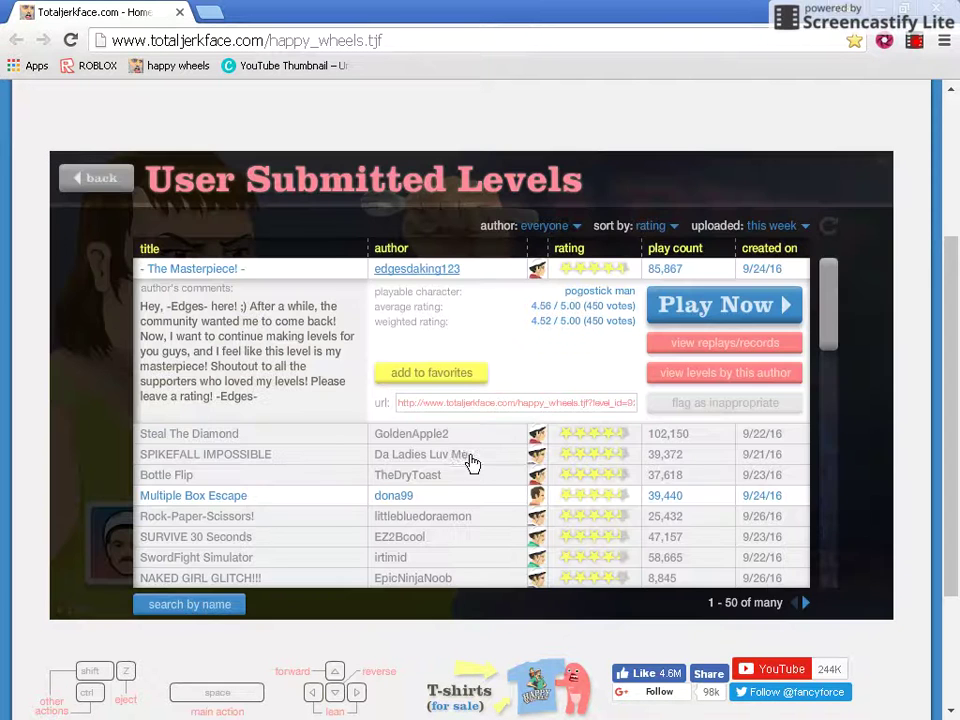
- Launch Steal The Diamond by GoldenApple2 and get the fallen ninja back on the pogo stick
left_click(233, 436)
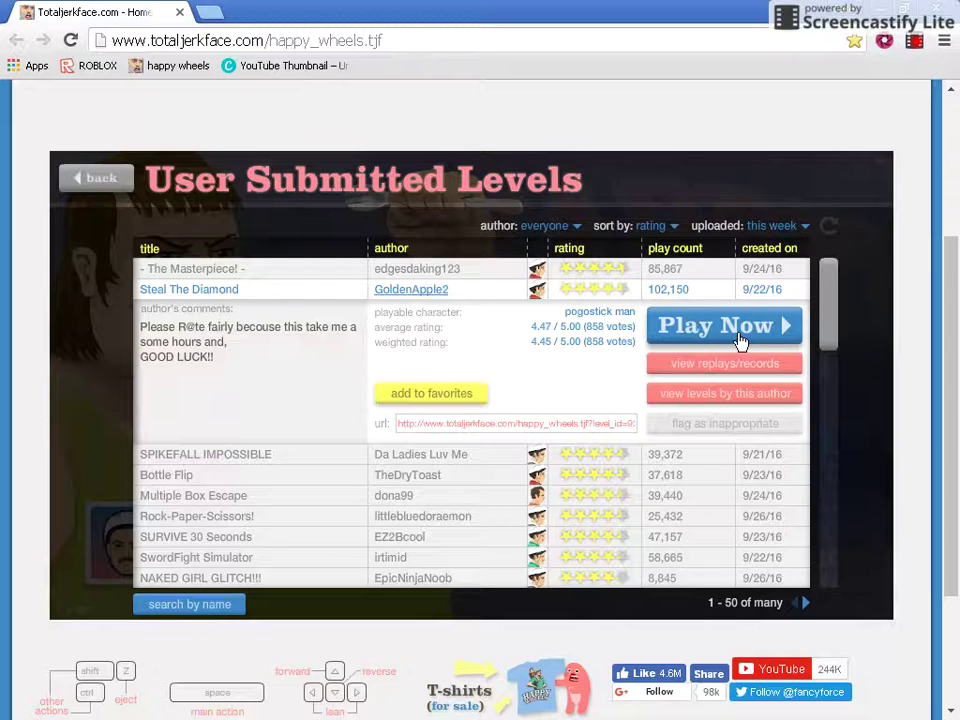
left_click(740, 342)
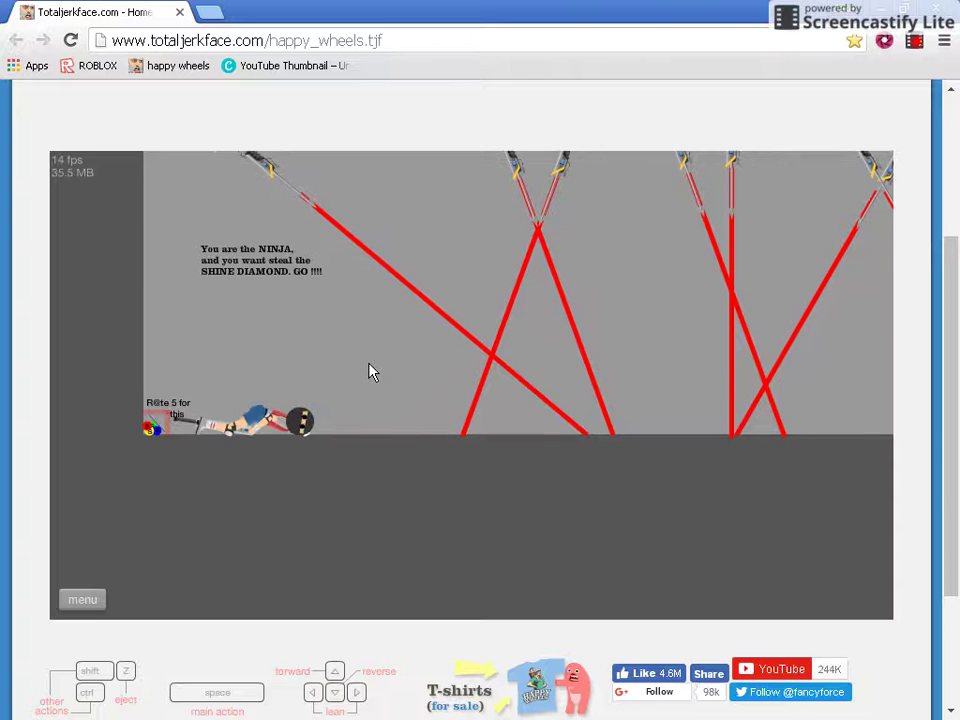
key("Left")
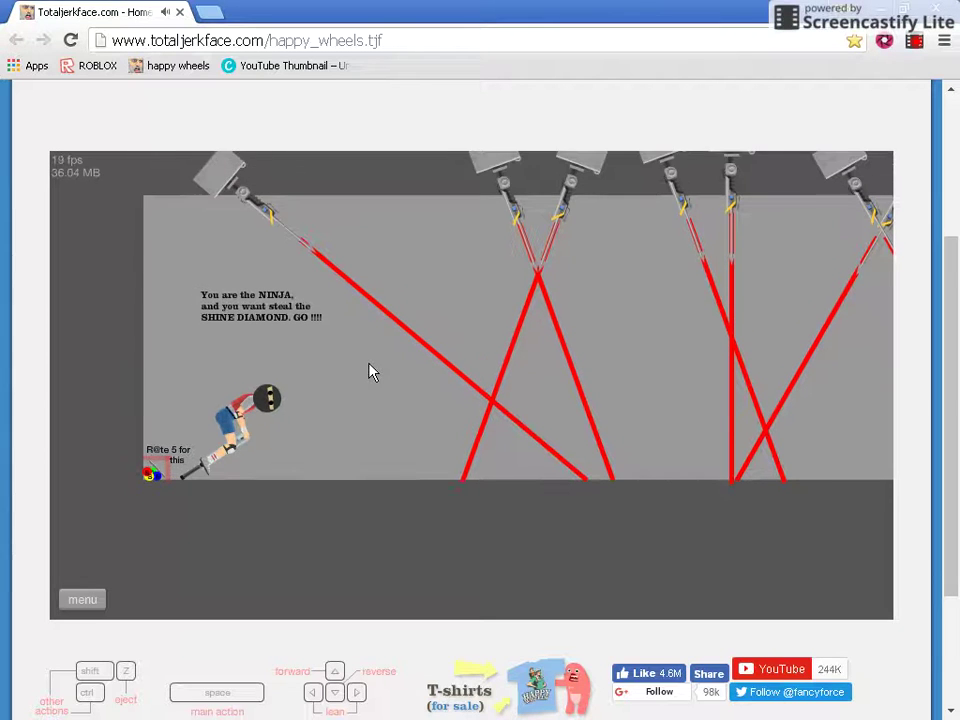
key("Left")
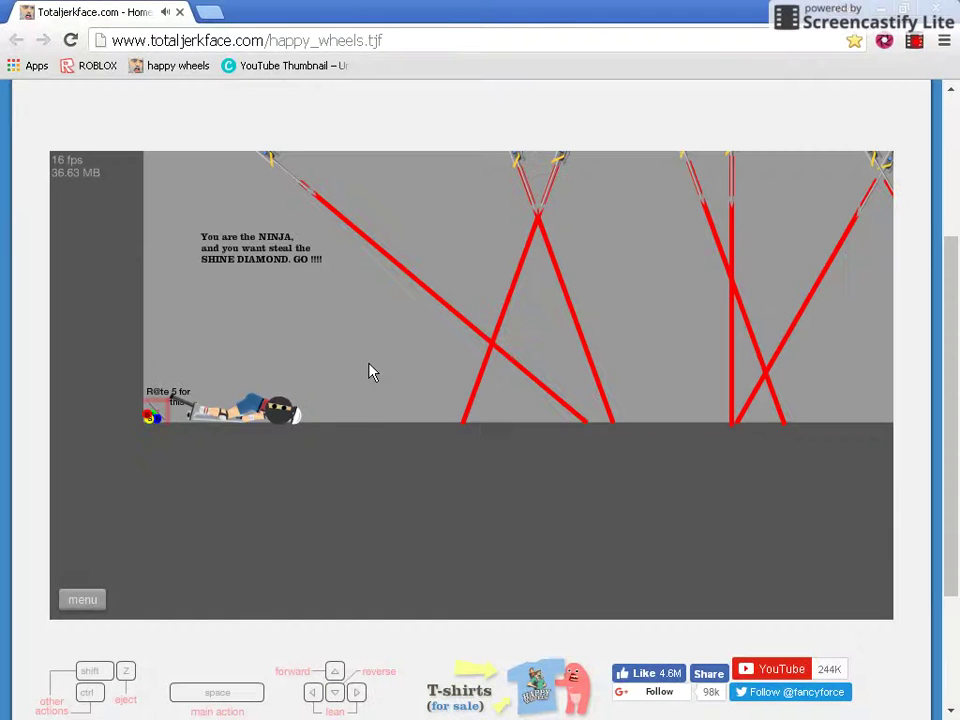
- Right the ninja, make a high jump, and bounce forward toward the lasers
key("Left")
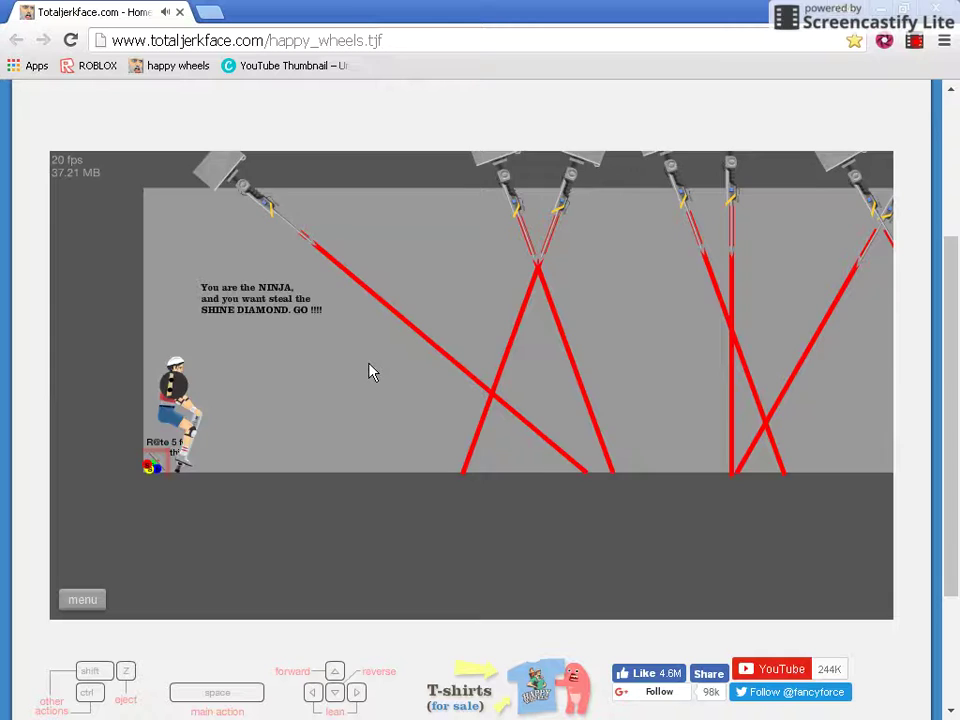
key("Up")
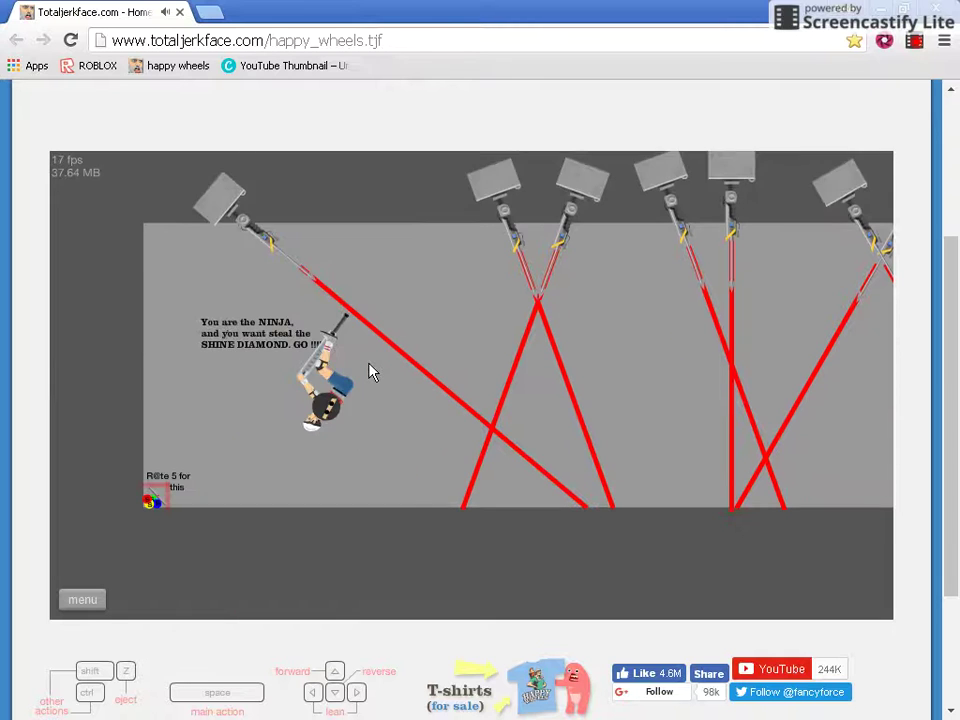
key("Right")
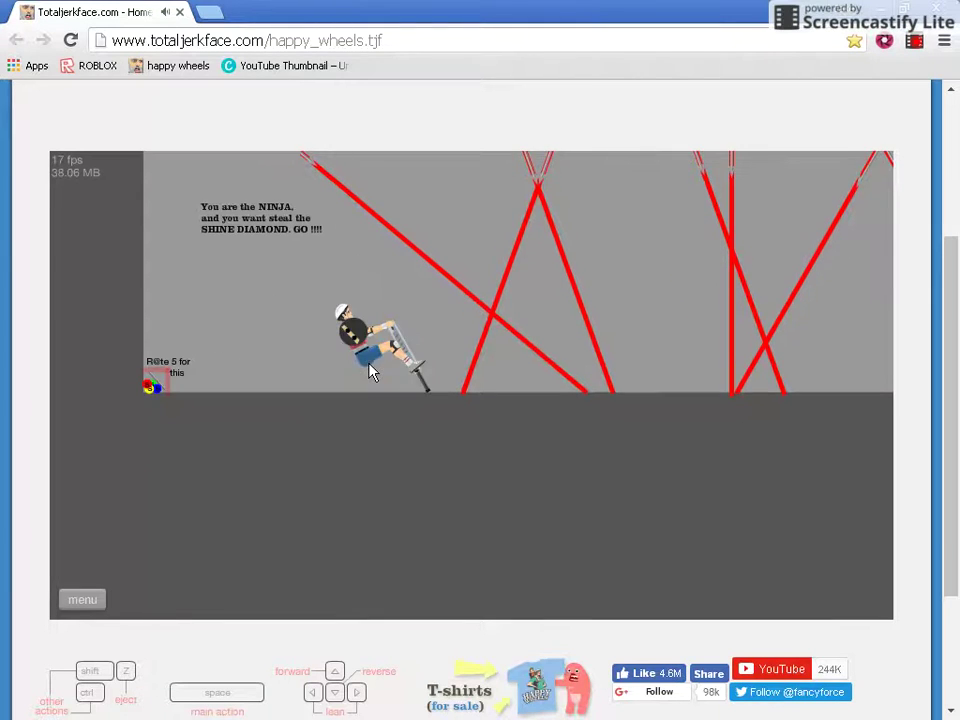
key("Up")
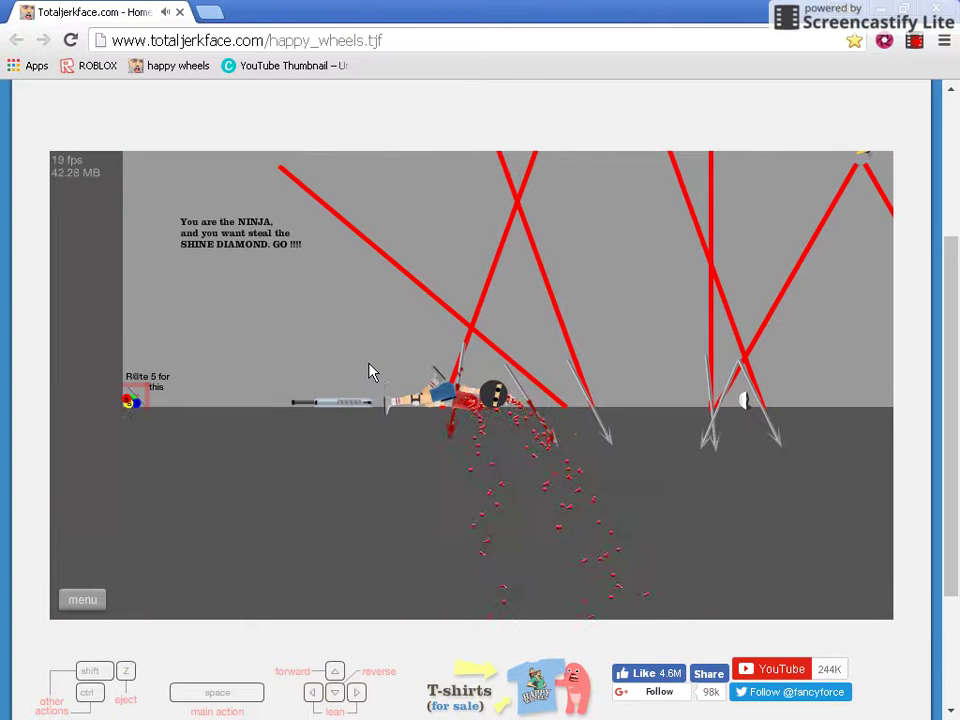
- Toggle the pause menu, then exit Steal The Diamond to the level list
key("Escape")
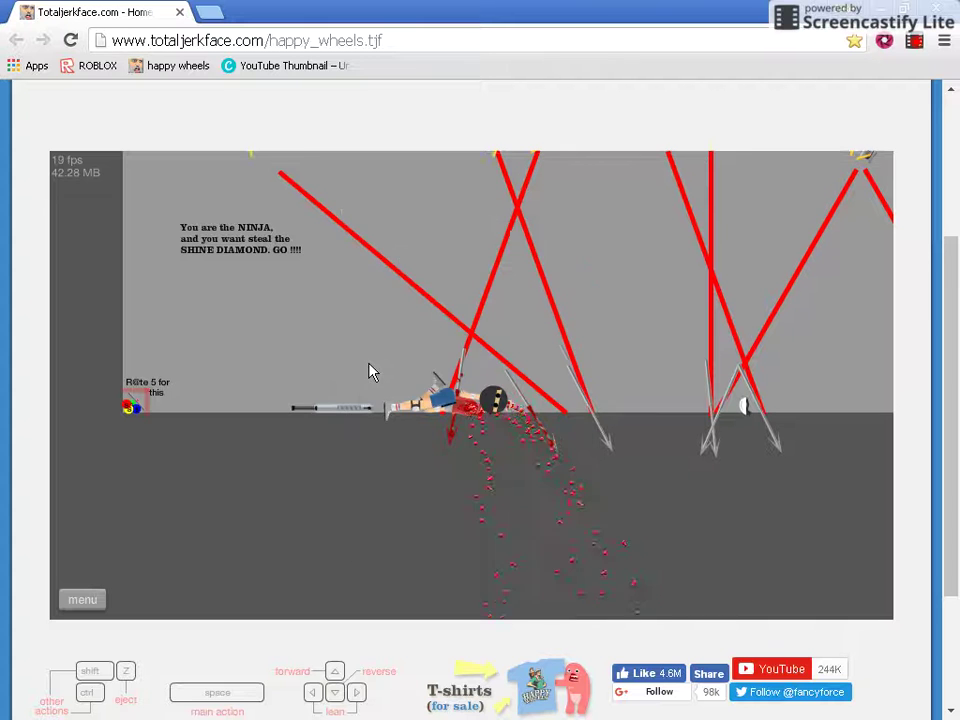
key("Escape")
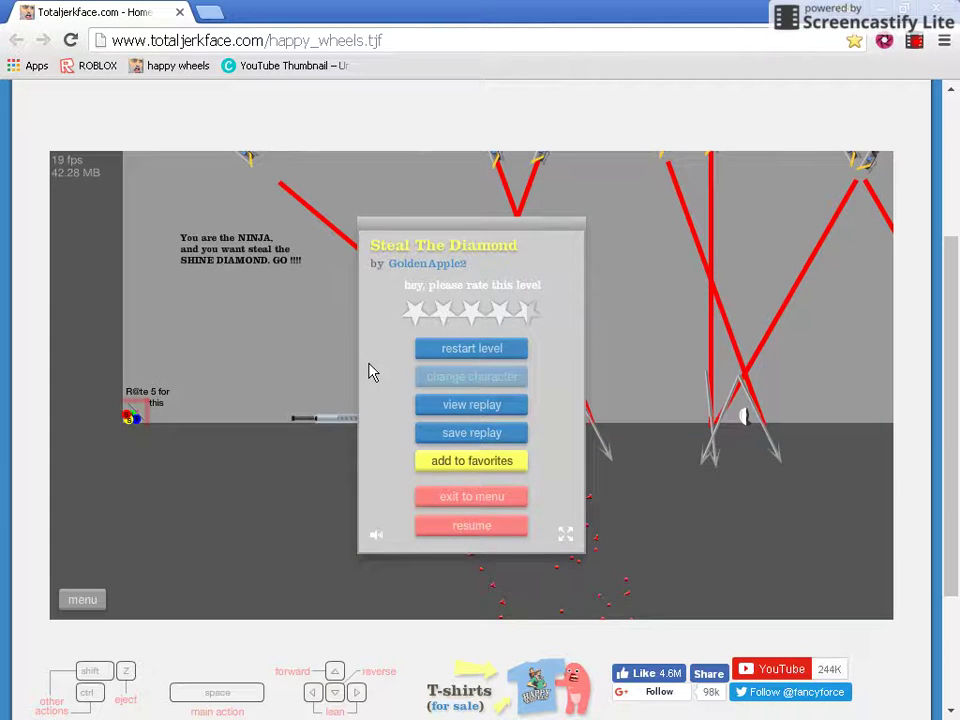
key("Escape")
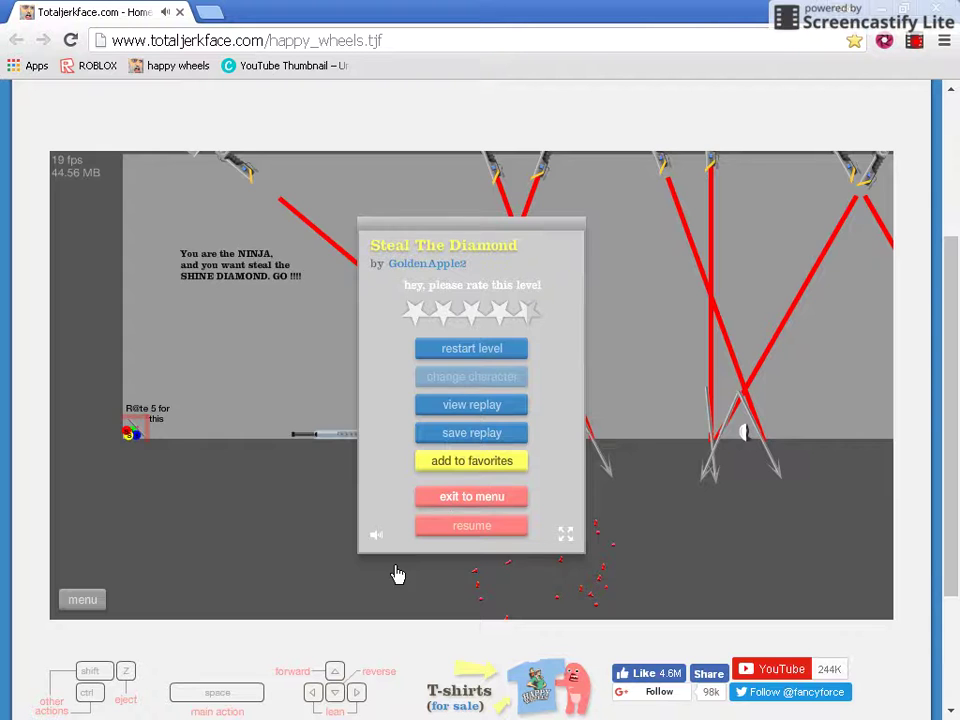
left_click(430, 496)
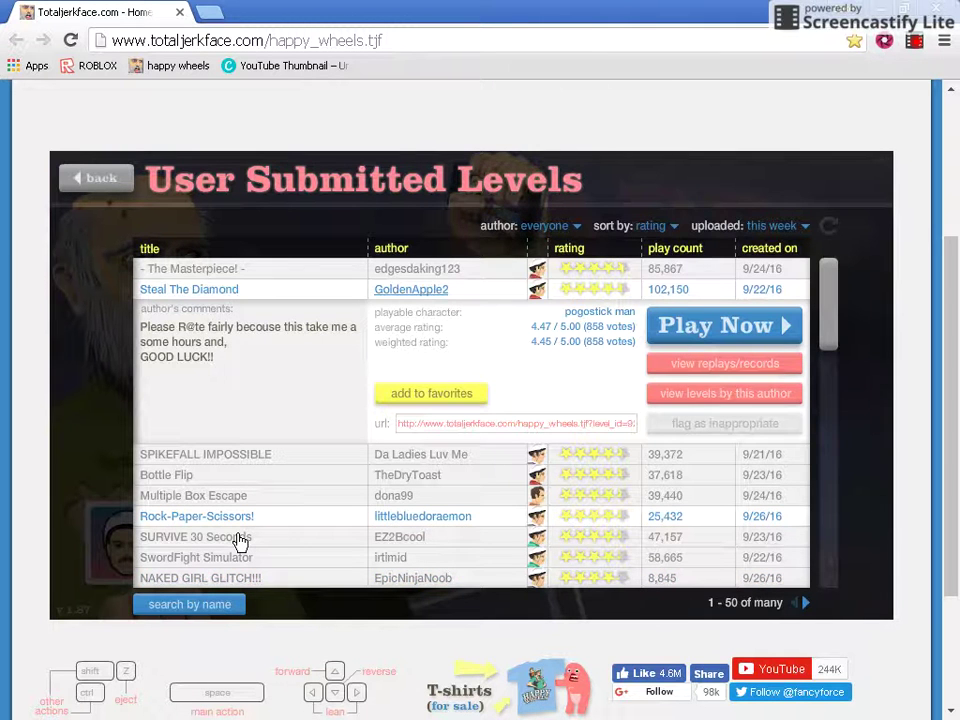
- Launch SURVIVE 30 Seconds by EZ2Bcool and pedal up the climbing track
left_click(240, 541)
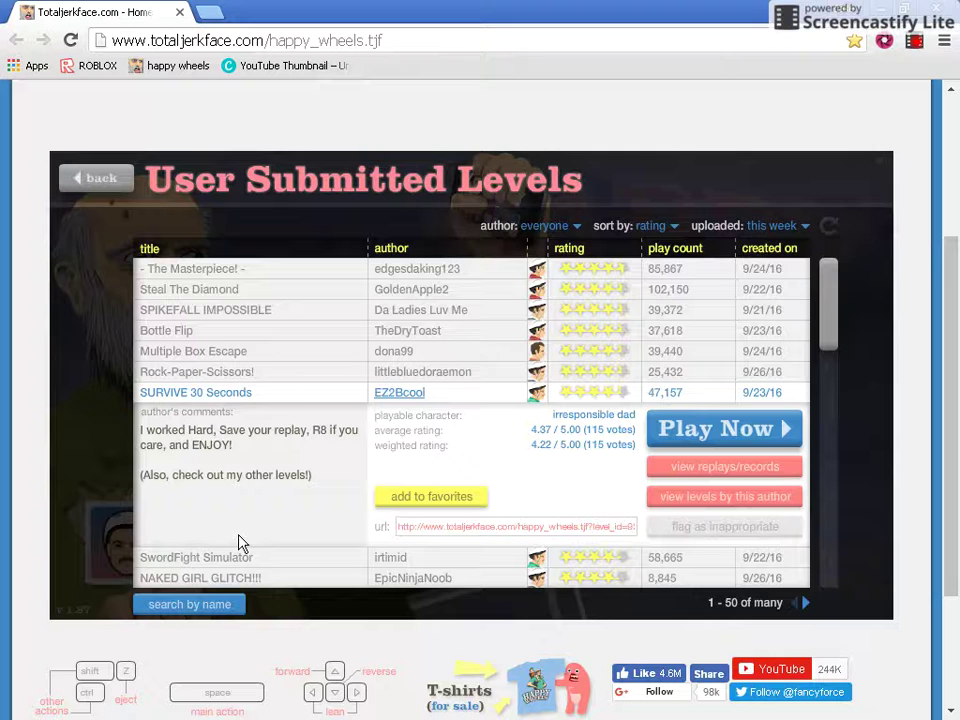
left_click(764, 432)
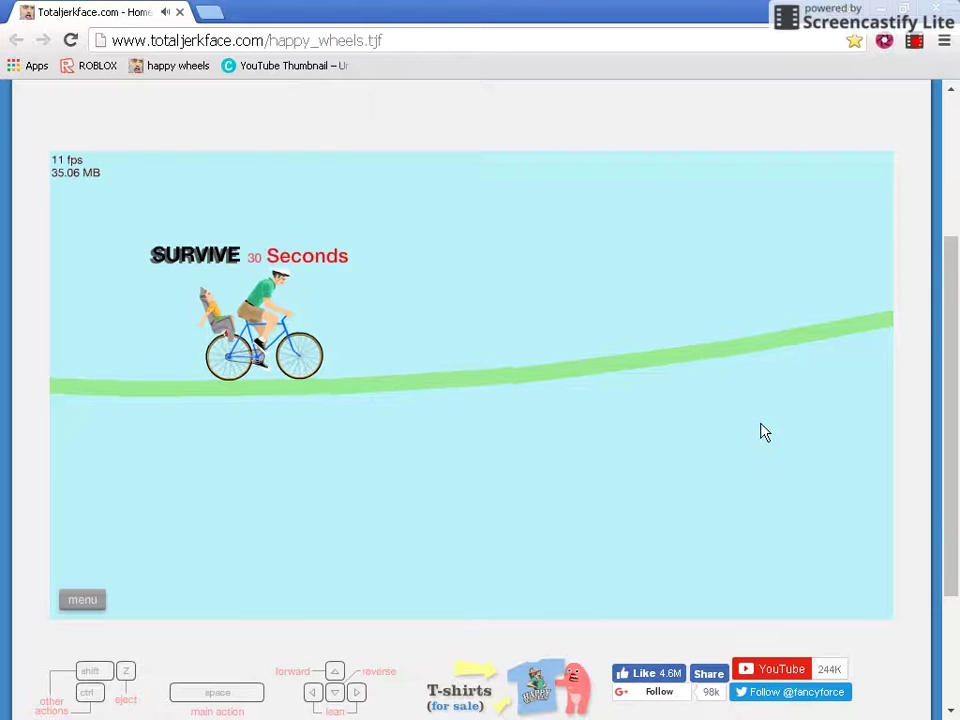
key("Up")
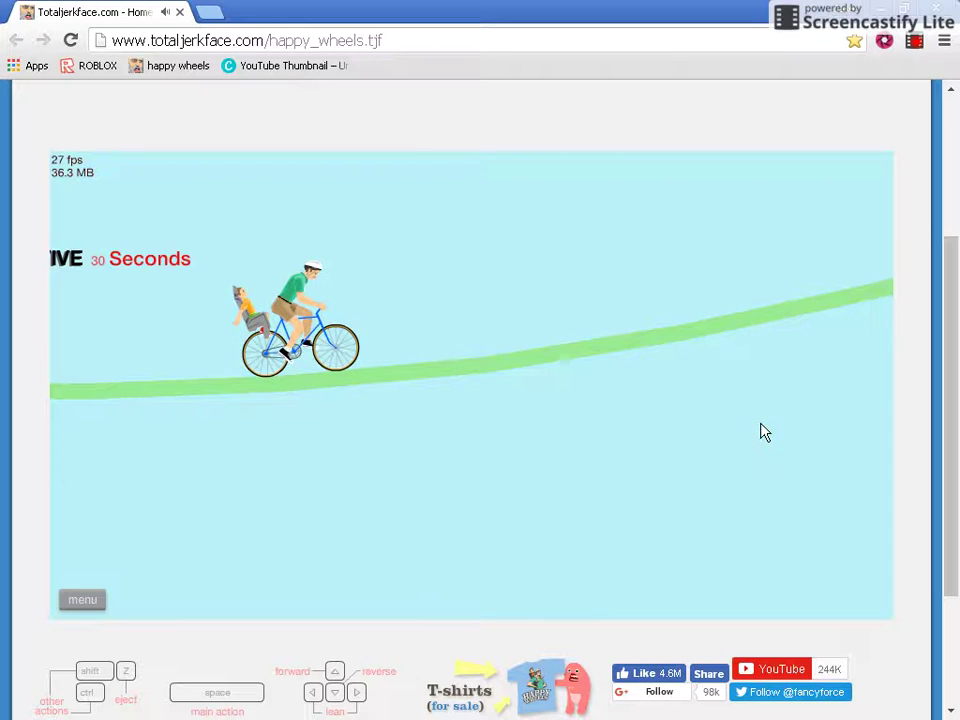
key("Up")
key("Up")
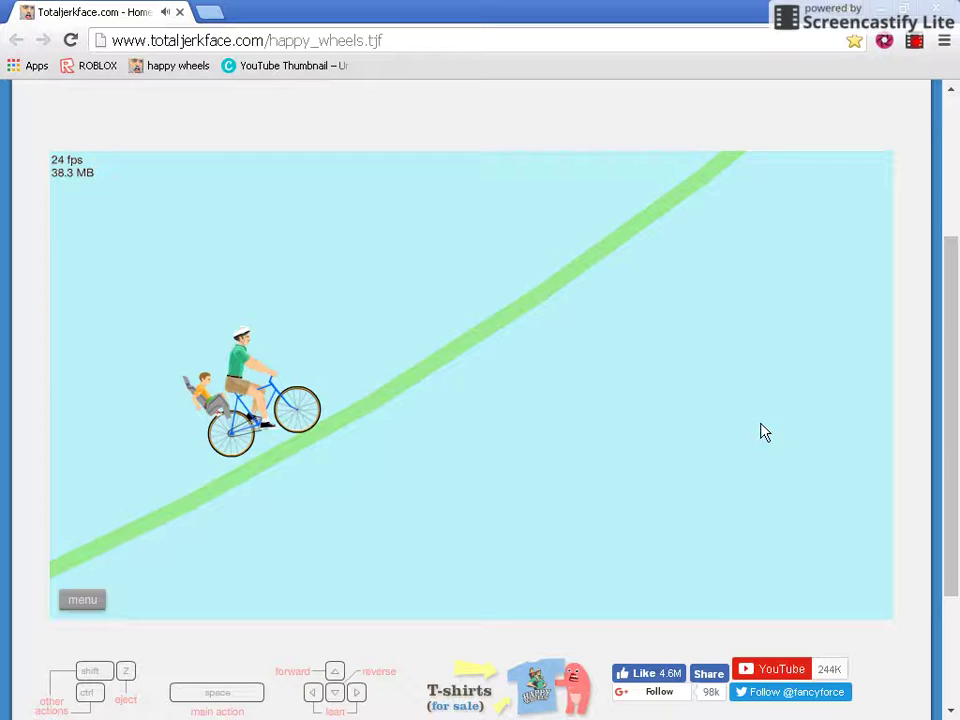
key("Up")
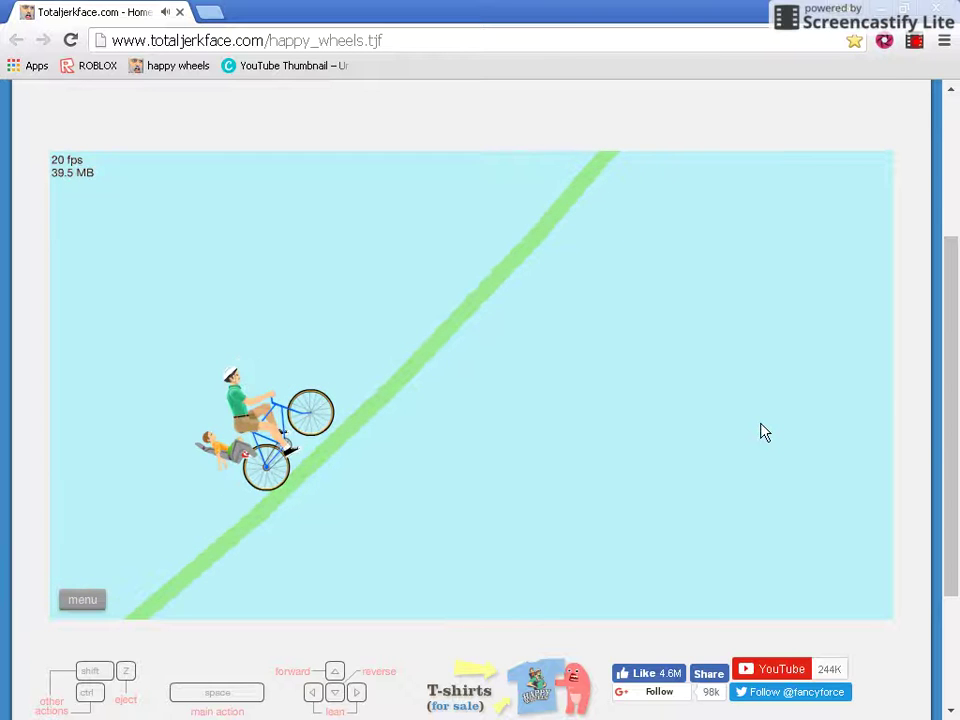
key("Up")
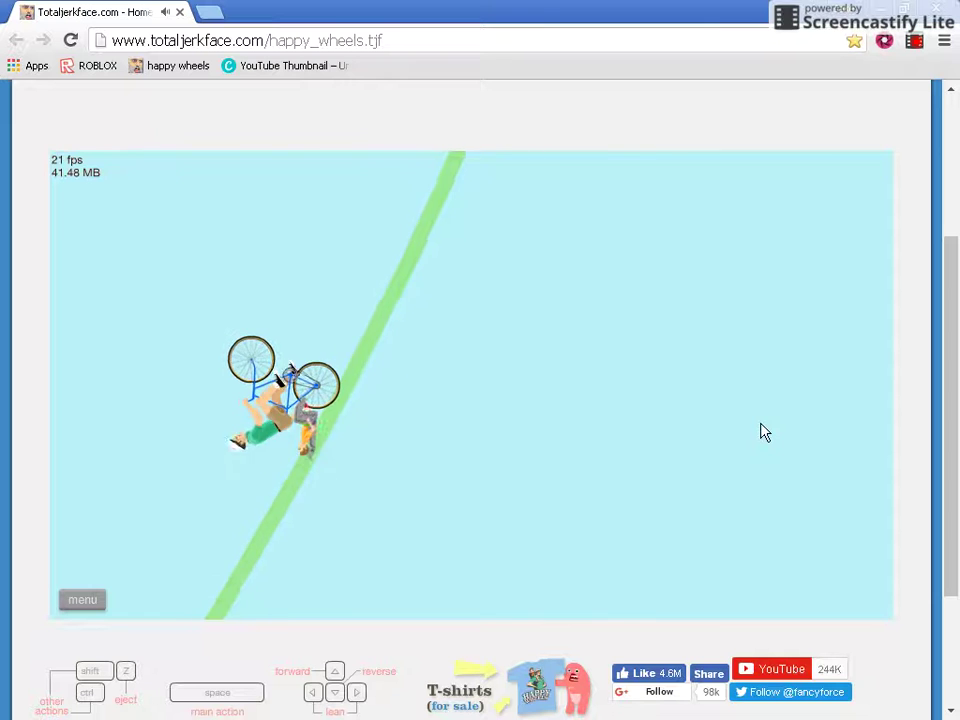
- Reset after crashing, ride the slope again, then pause and restart the level
key("Return")
key("Up")
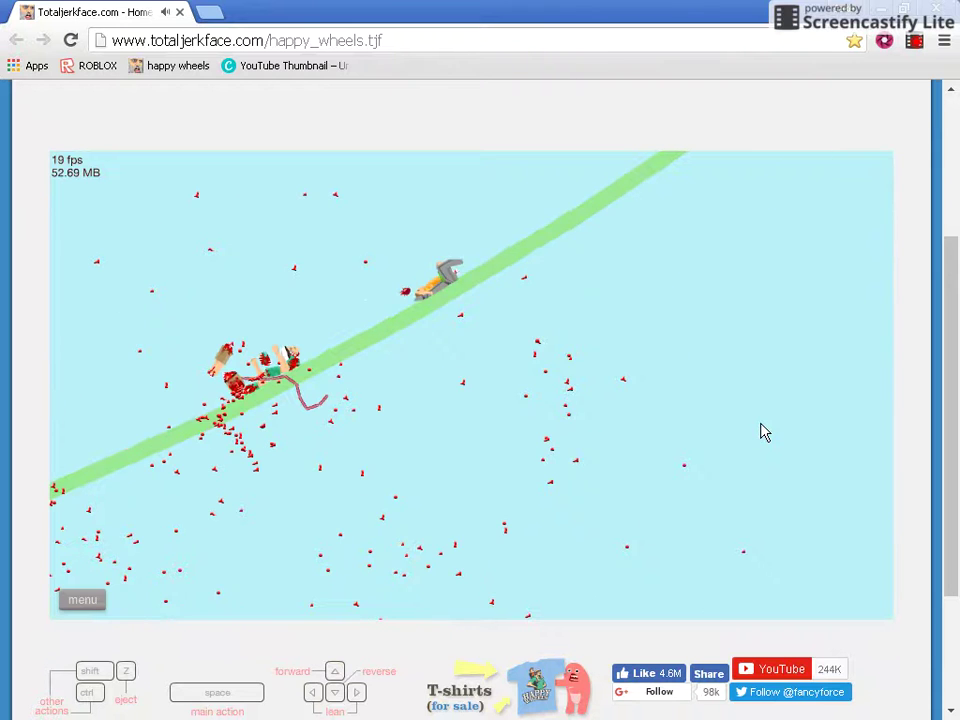
key("Escape")
key("Return")
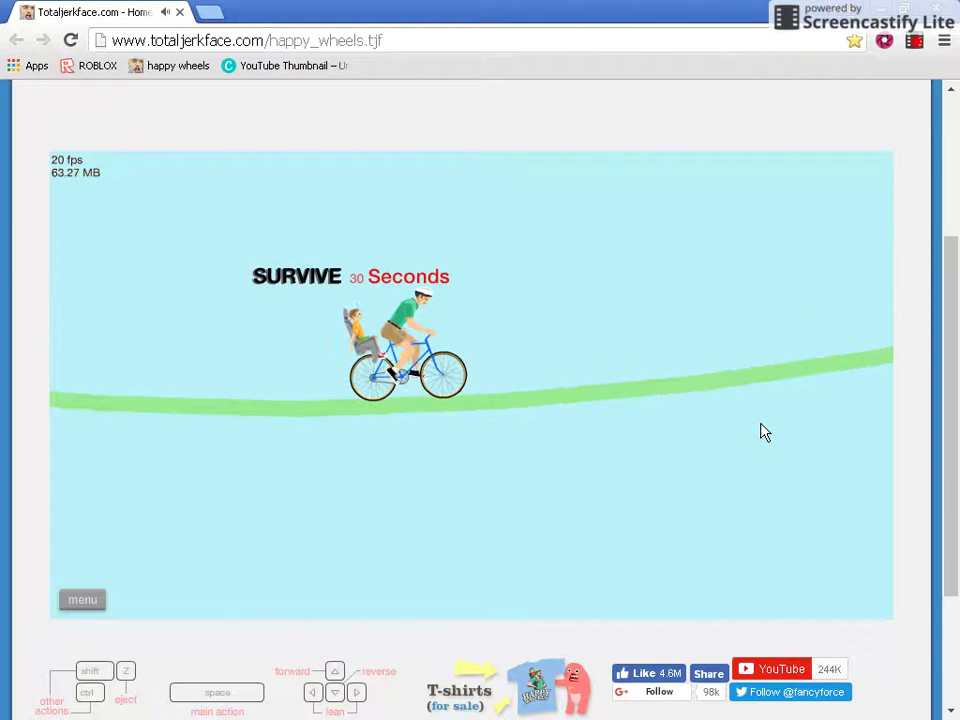
- Climb the track once more, then pause and exit the level
key("Up")
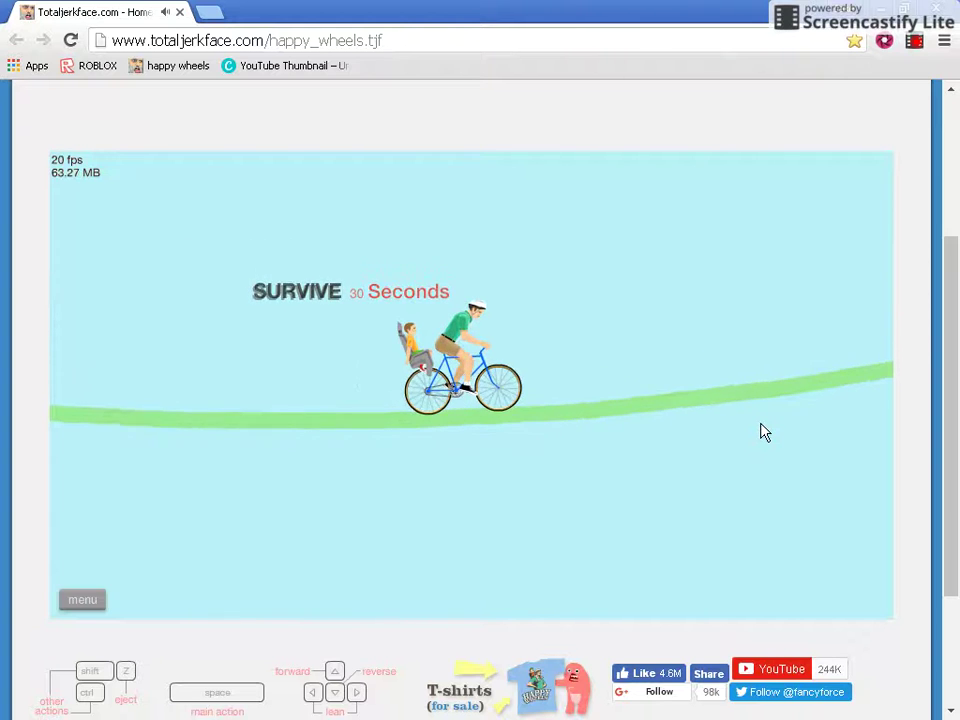
key("Up")
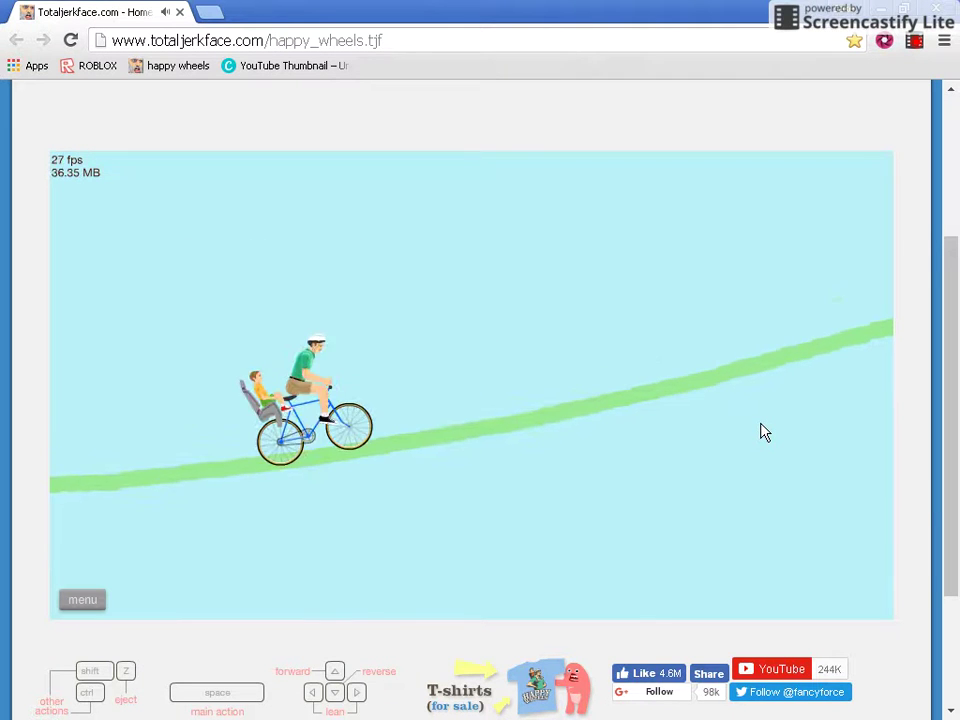
key("Up")
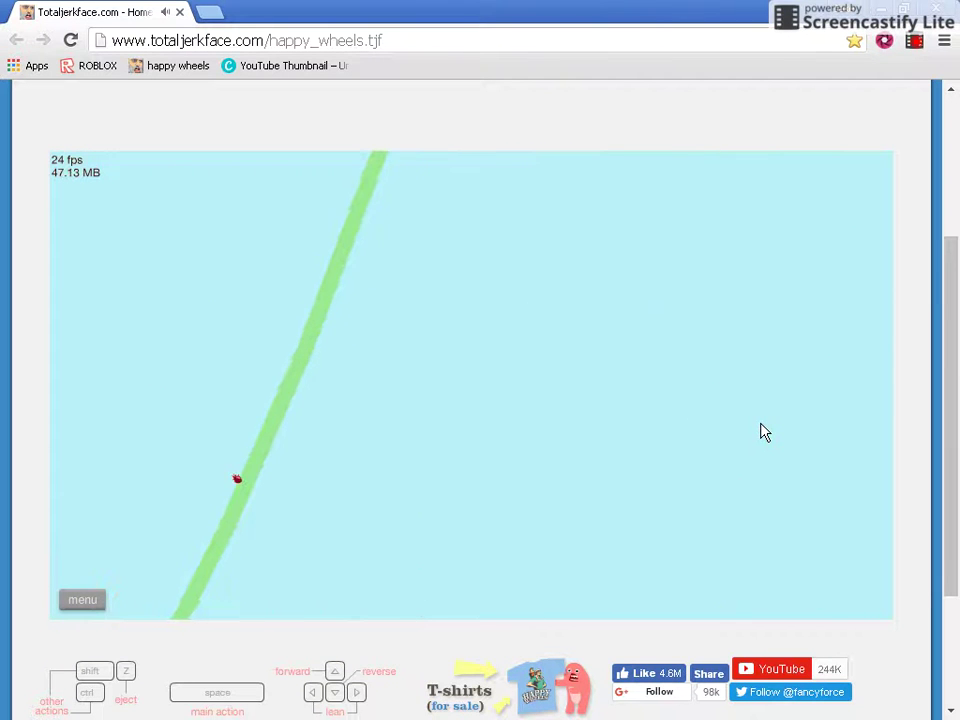
key("Escape")
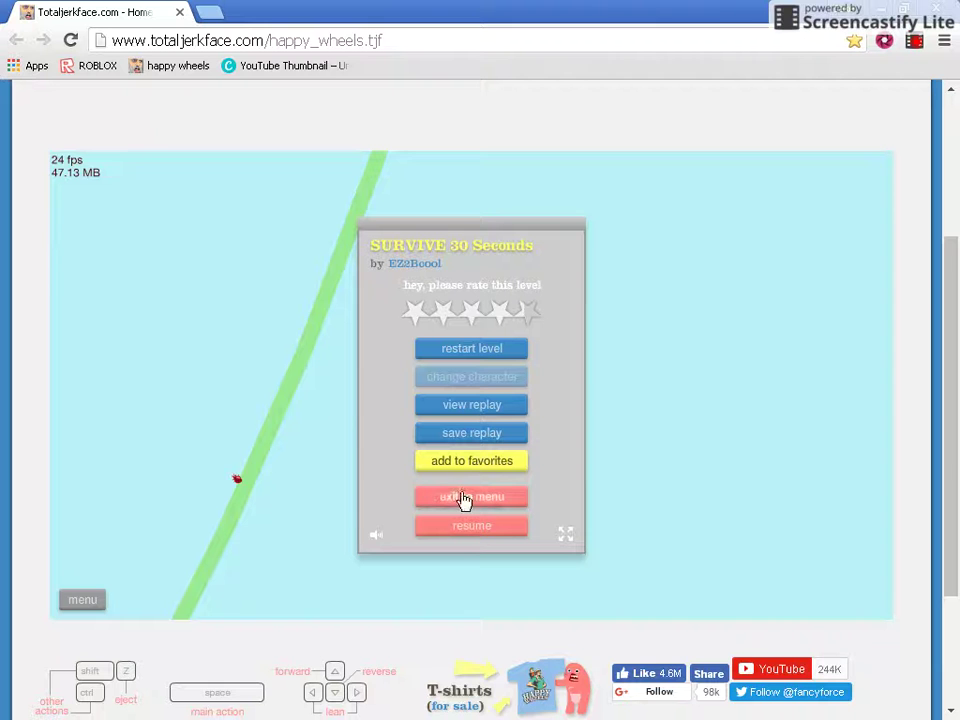
left_click(463, 498)
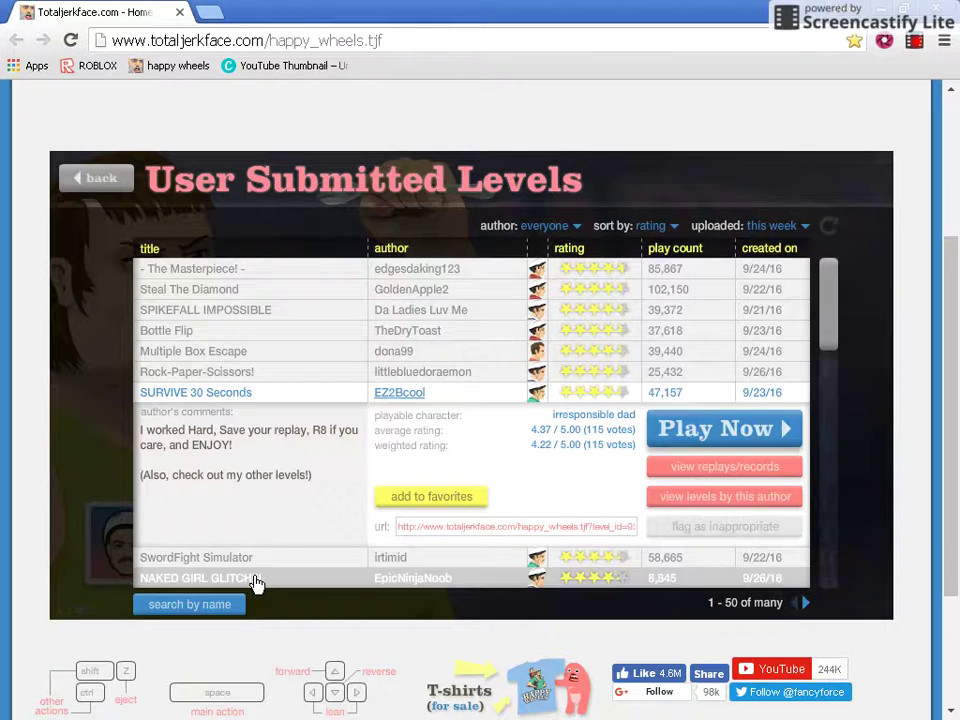
- Play NAKED GIRL GLITCH!!!, attempt a five-star rating (login required), and exit the level
left_click(250, 578)
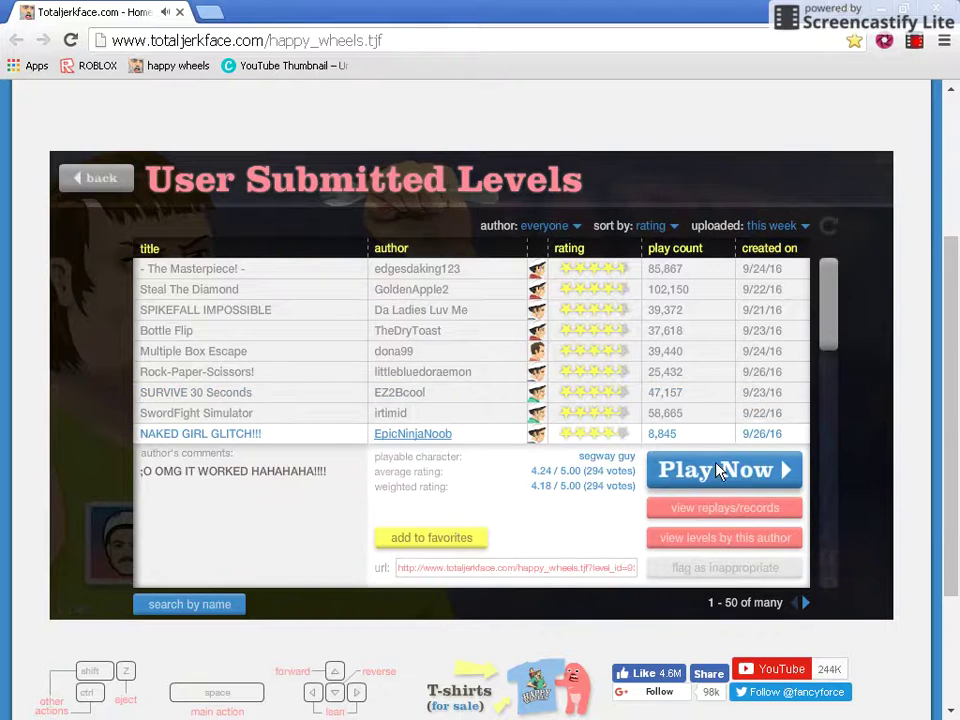
left_click(718, 471)
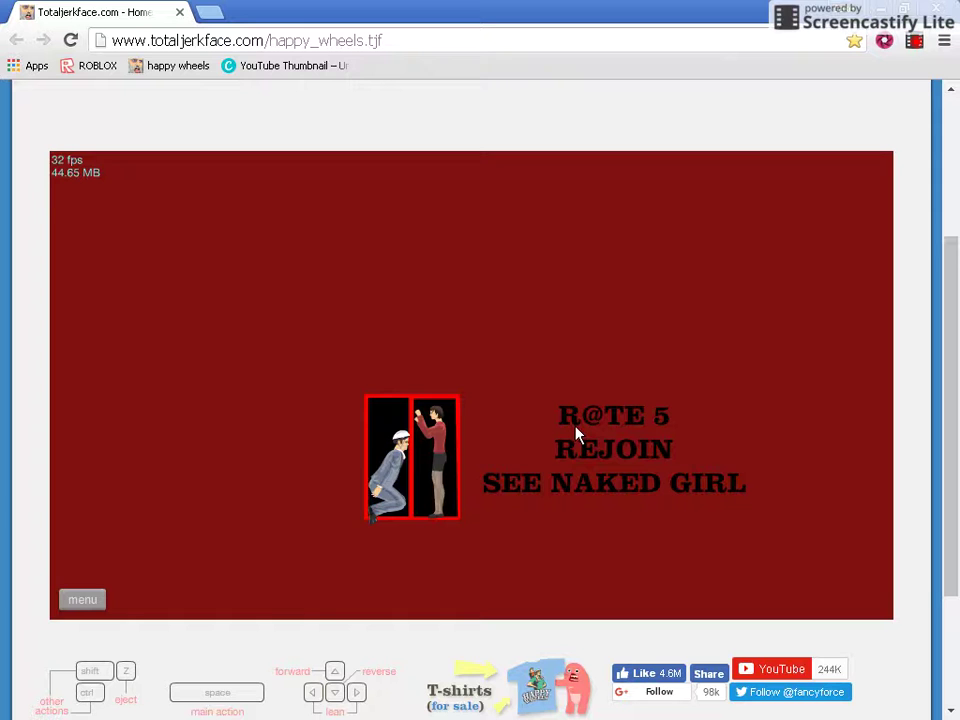
left_click(80, 602)
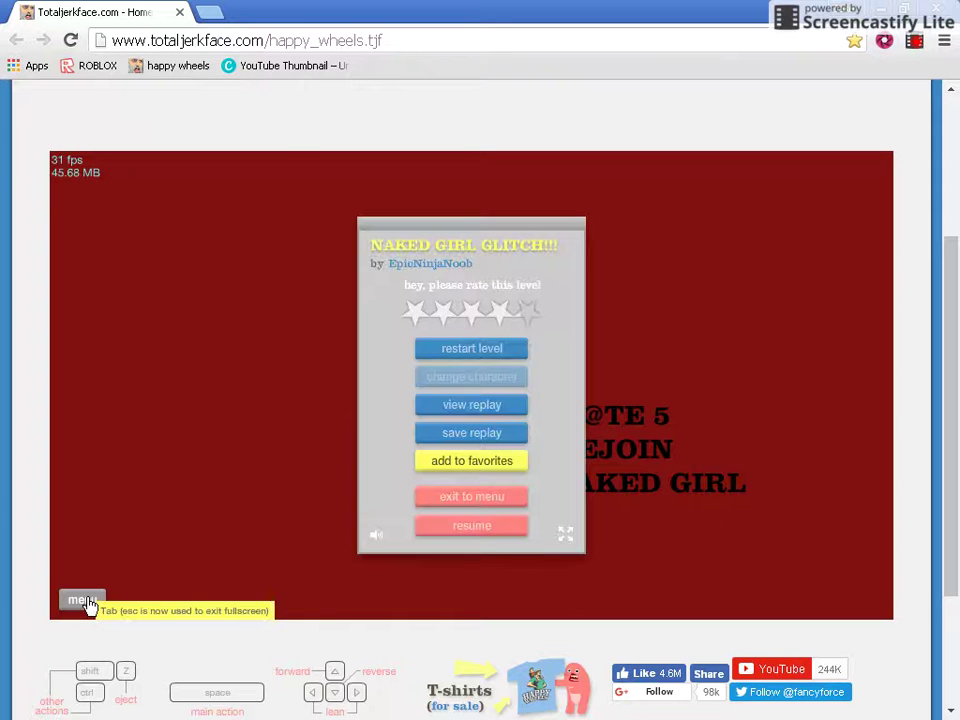
left_click(530, 316)
left_click(472, 424)
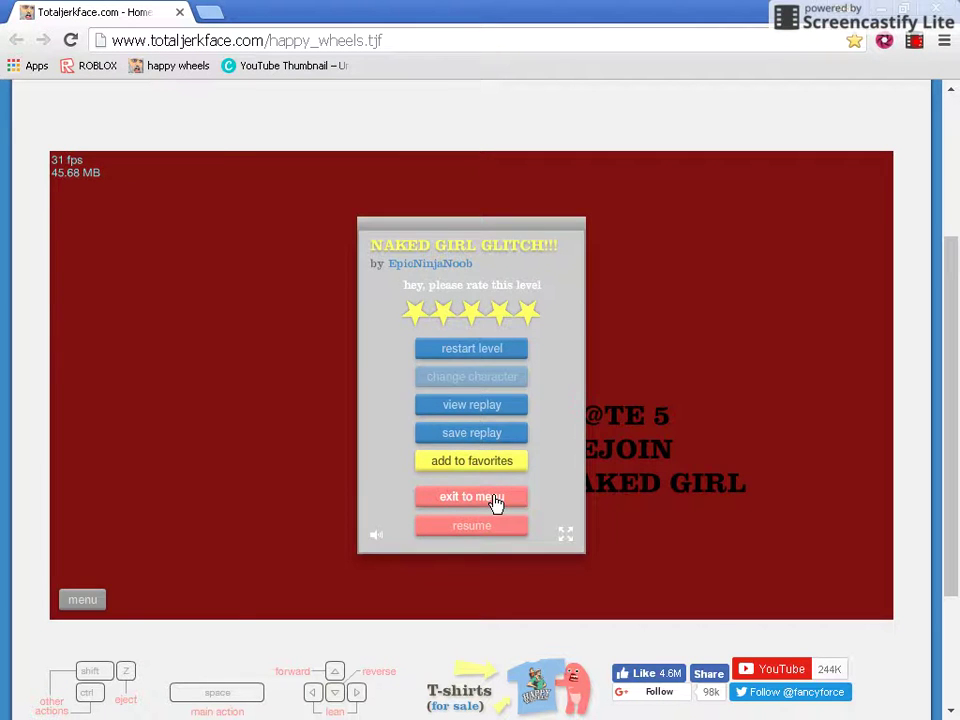
left_click(496, 500)
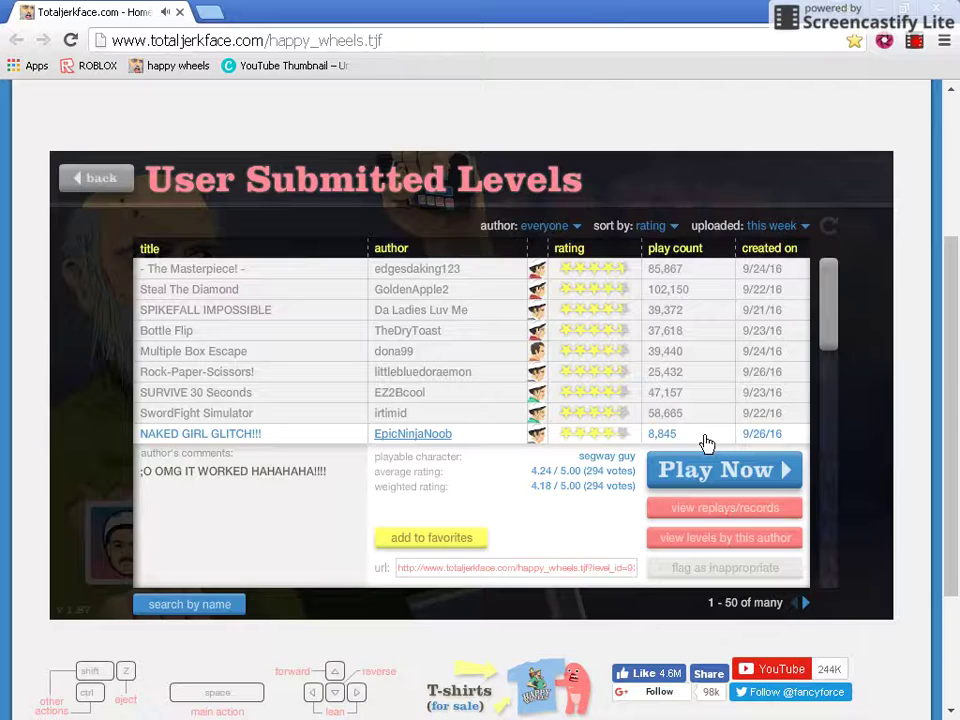
- Replay the level, retry the five-star vote, restart once, then exit to the level list
left_click(705, 467)
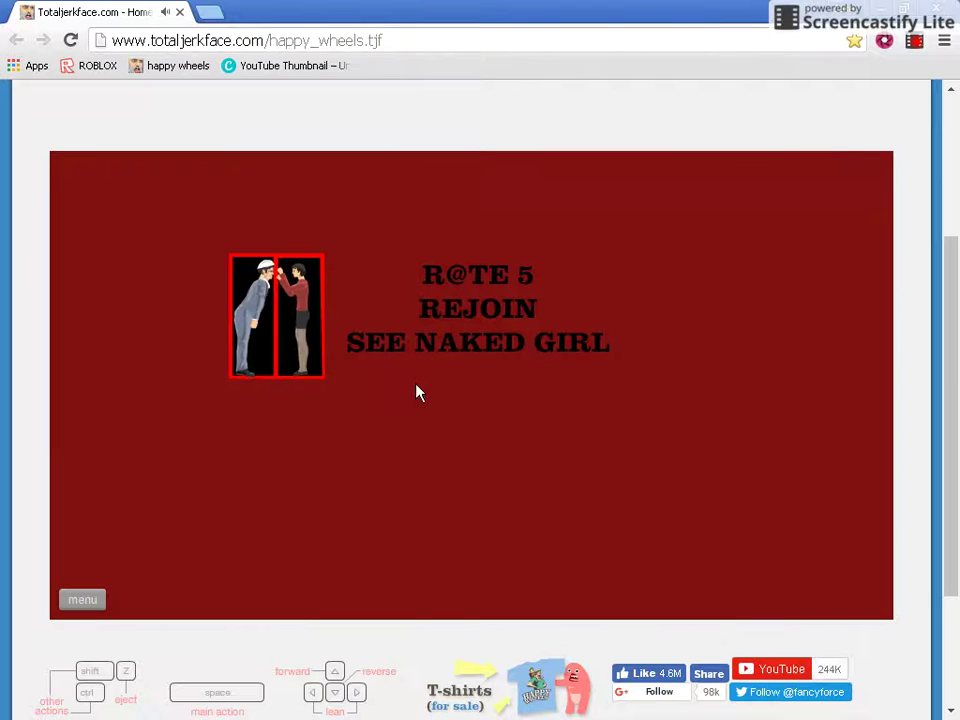
left_click(85, 600)
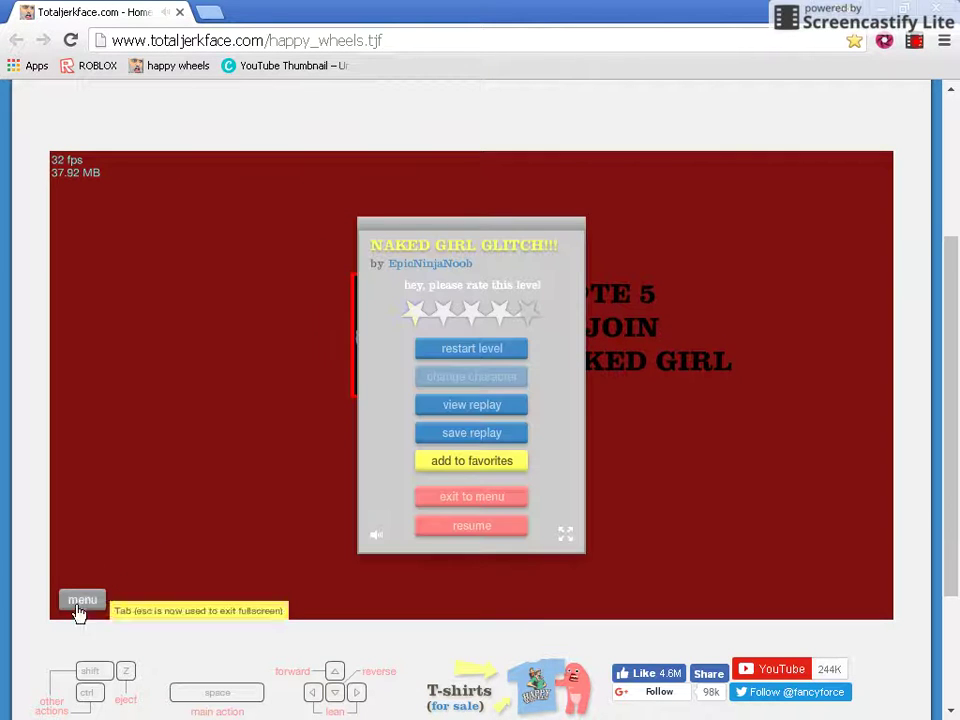
left_click(529, 312)
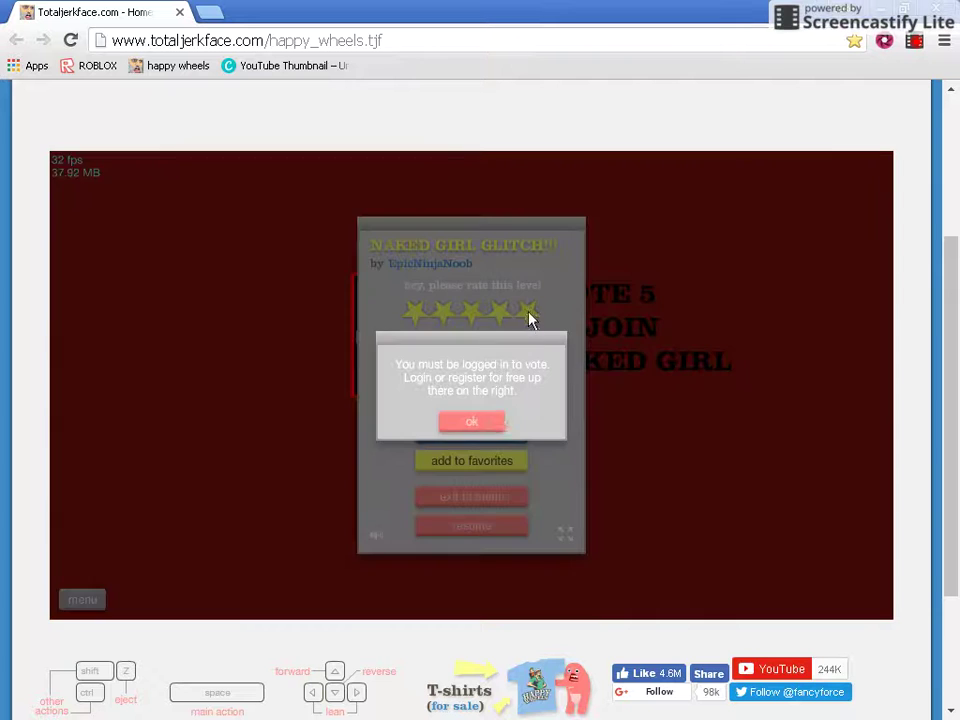
left_click(492, 424)
left_click(492, 347)
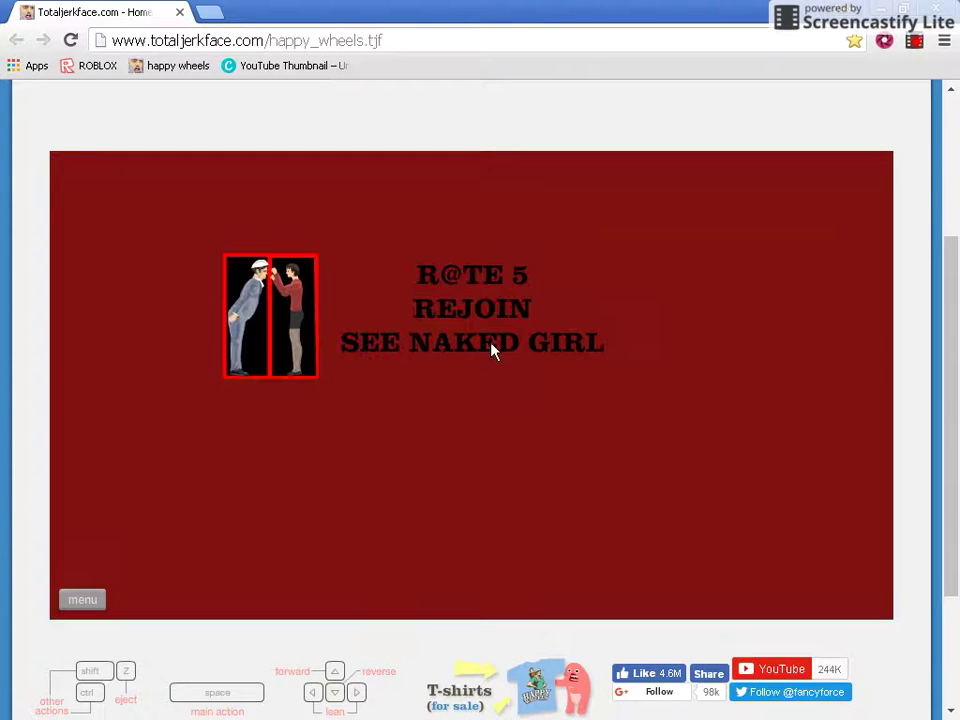
left_click(74, 599)
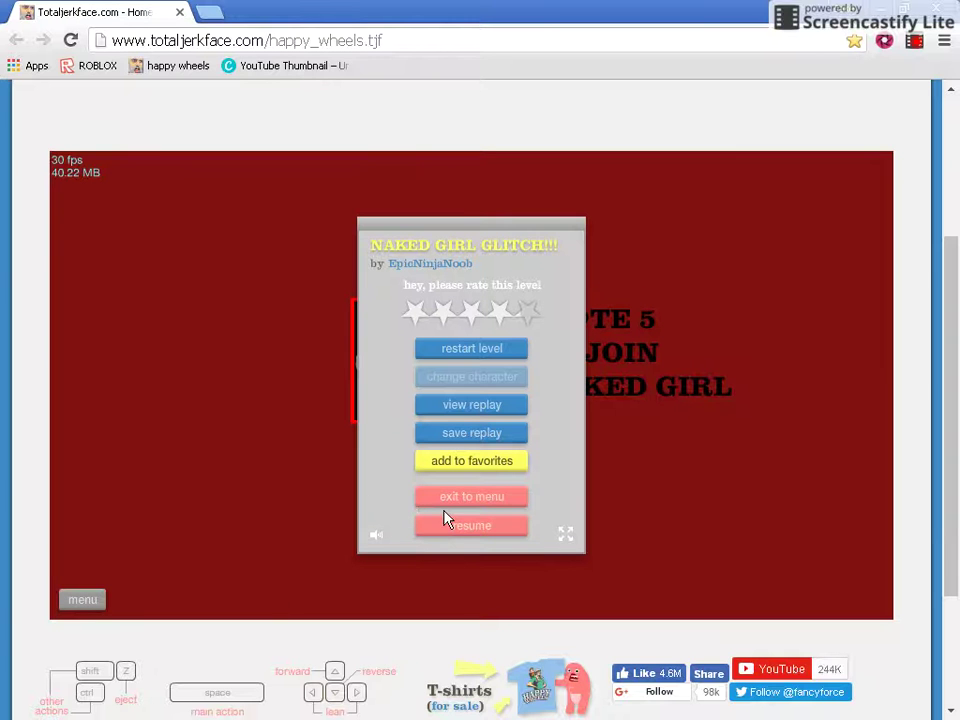
left_click(465, 498)
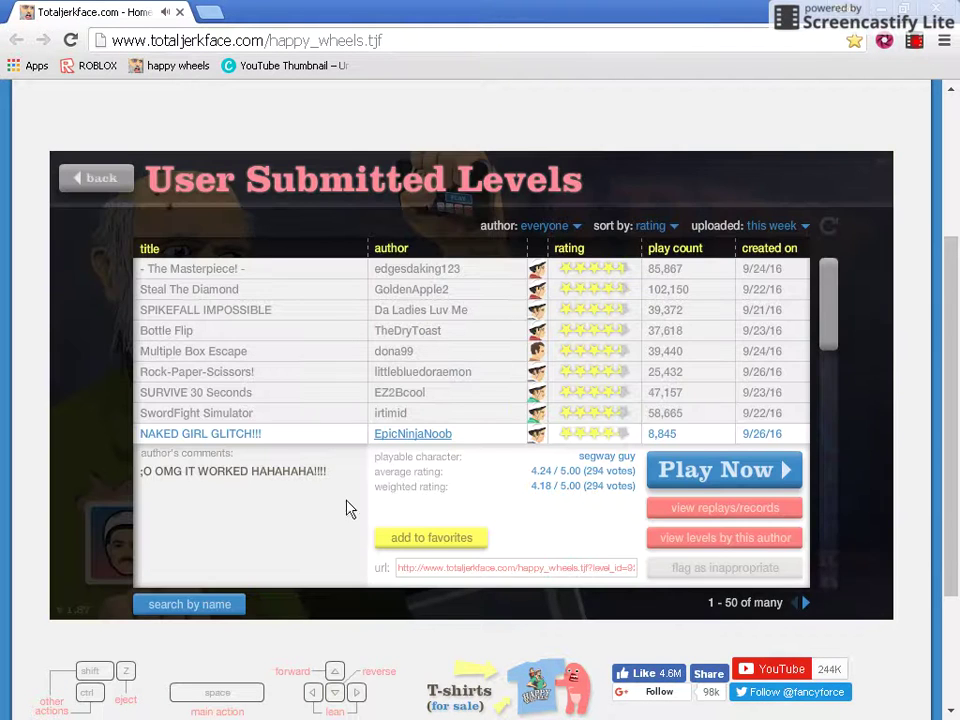
scroll(311, 476, "down", 2)
scroll(311, 490, "up", 2)
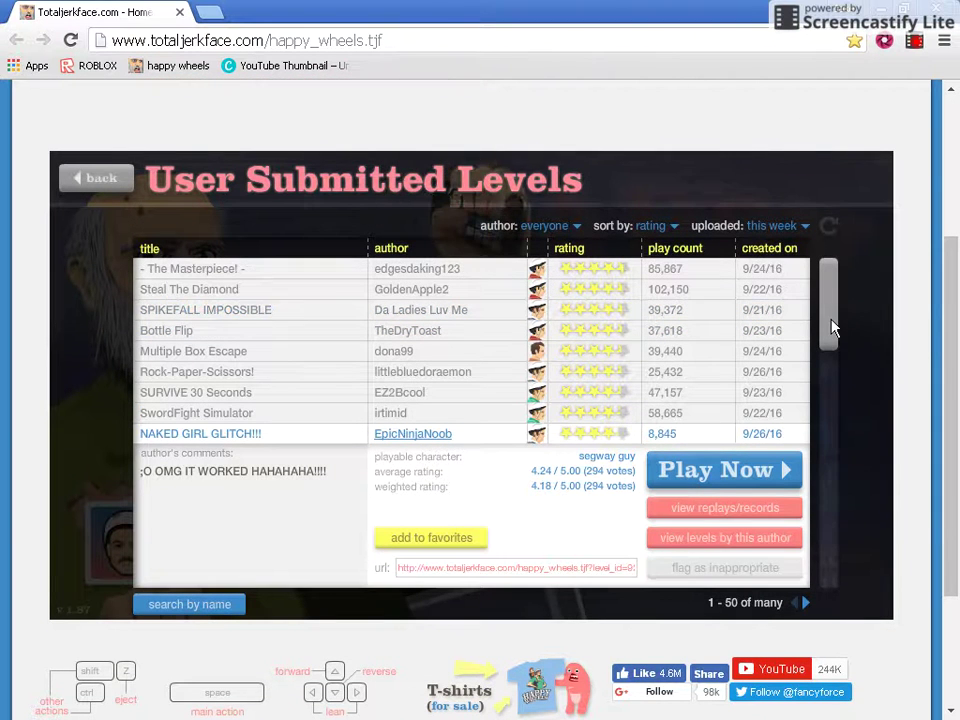
scroll(831, 345, "down", 2)
scroll(833, 385, "down", 4)
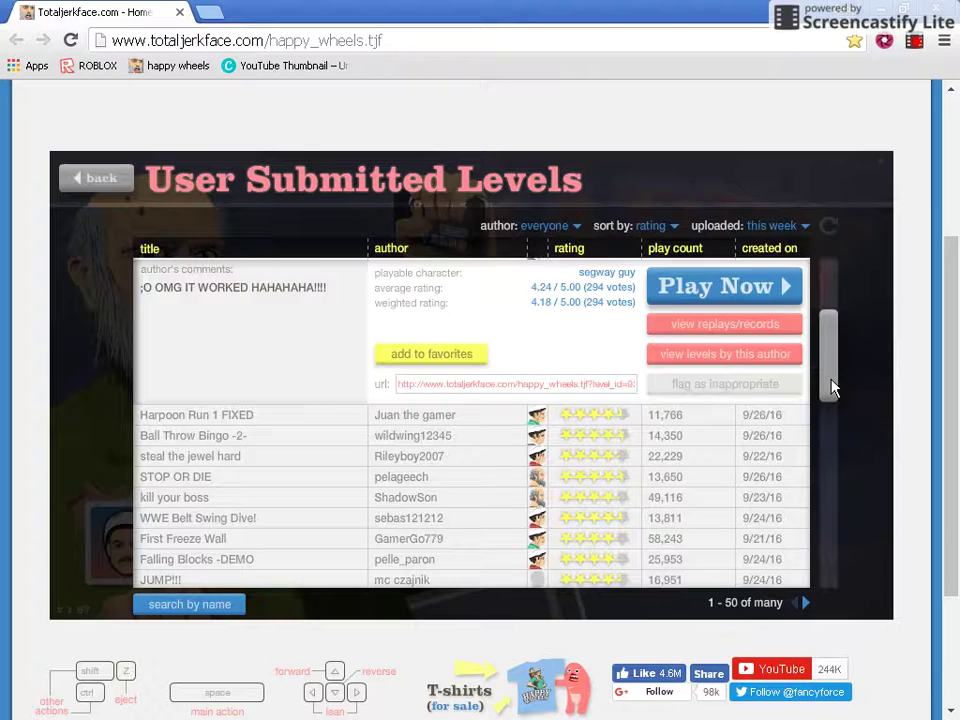
left_click_drag(833, 387, 835, 502)
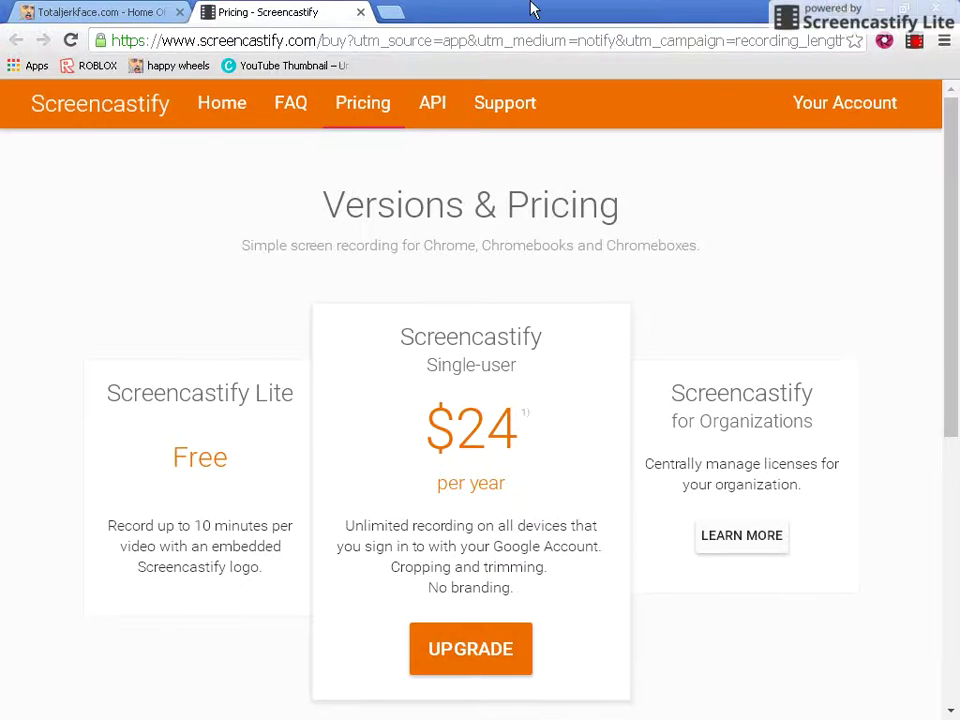
- Close the Screencastify Pricing tab
left_click(360, 12)
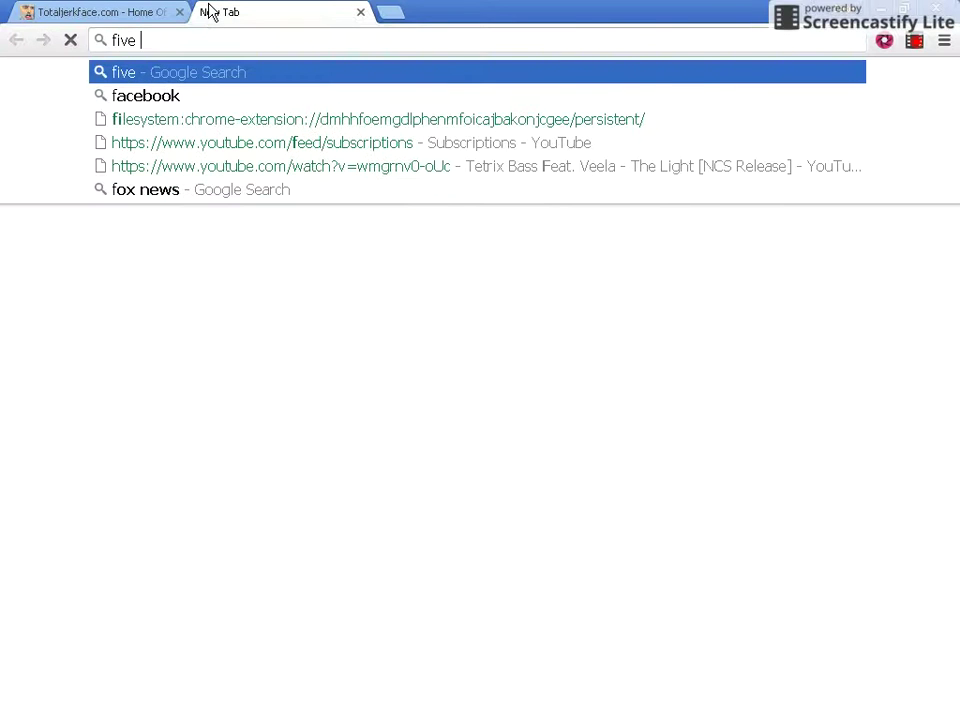
type("nights ")
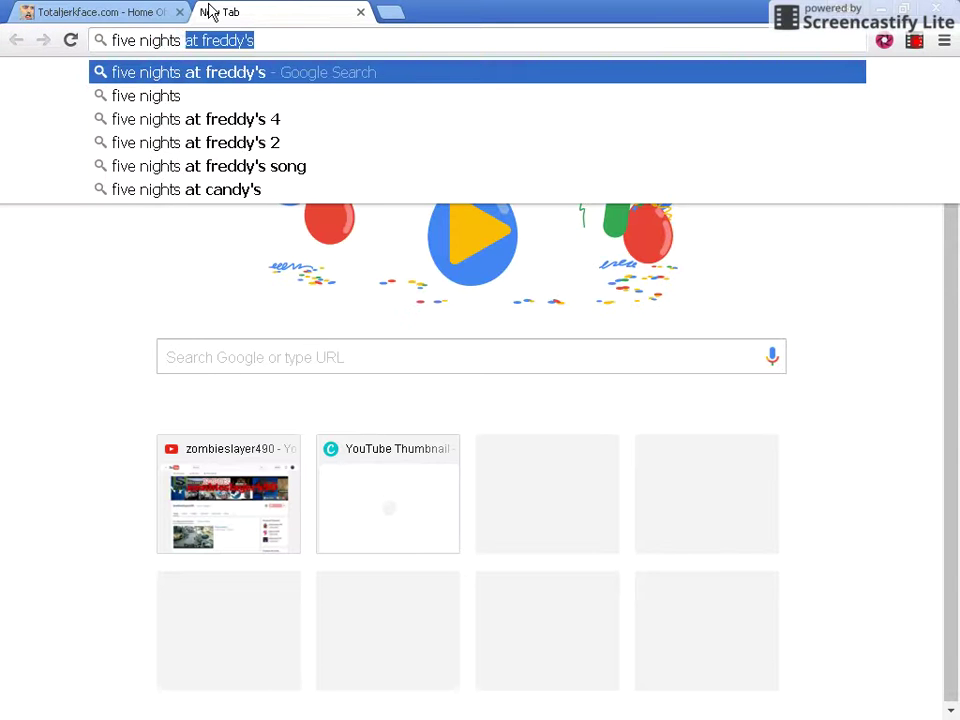
type("a")
- Search for 'five nights at freddy's' and open the en.gameslol.net free game result
key("Return")
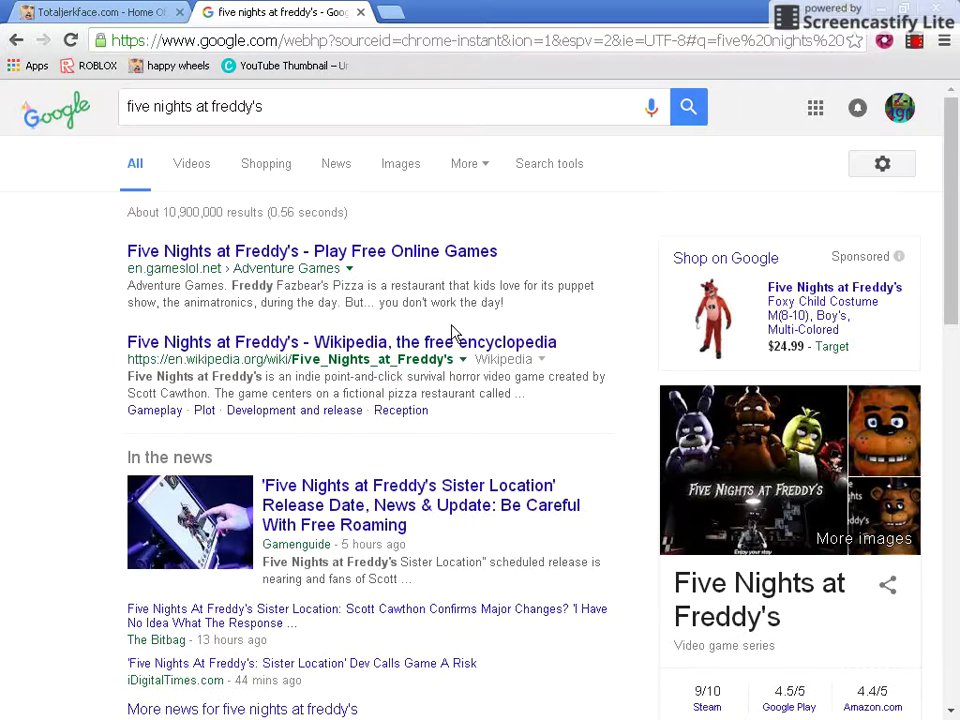
left_click(397, 260)
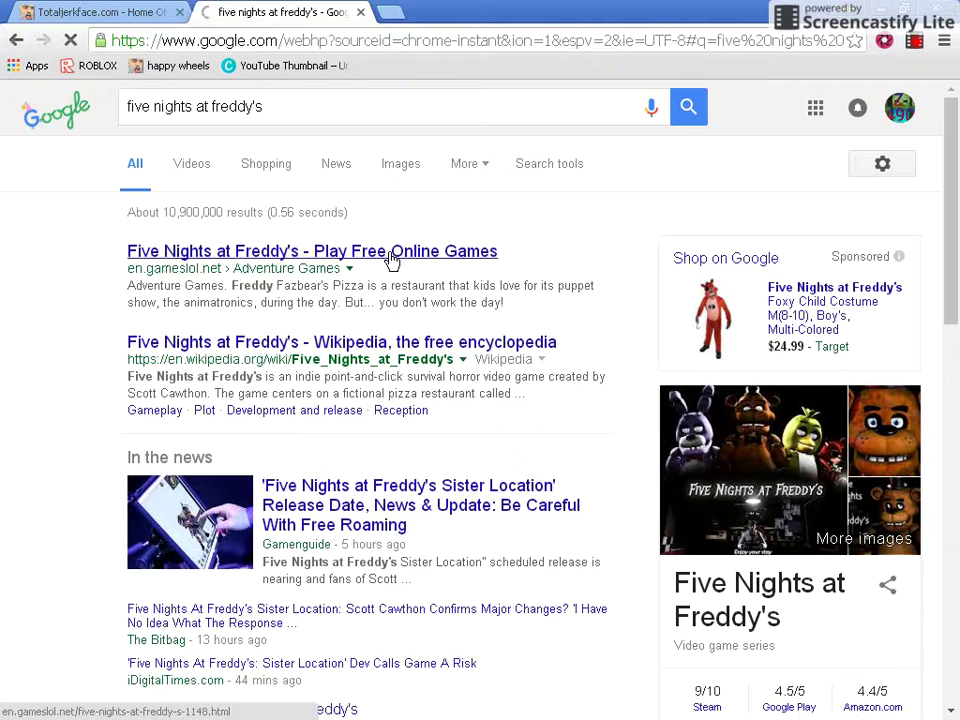